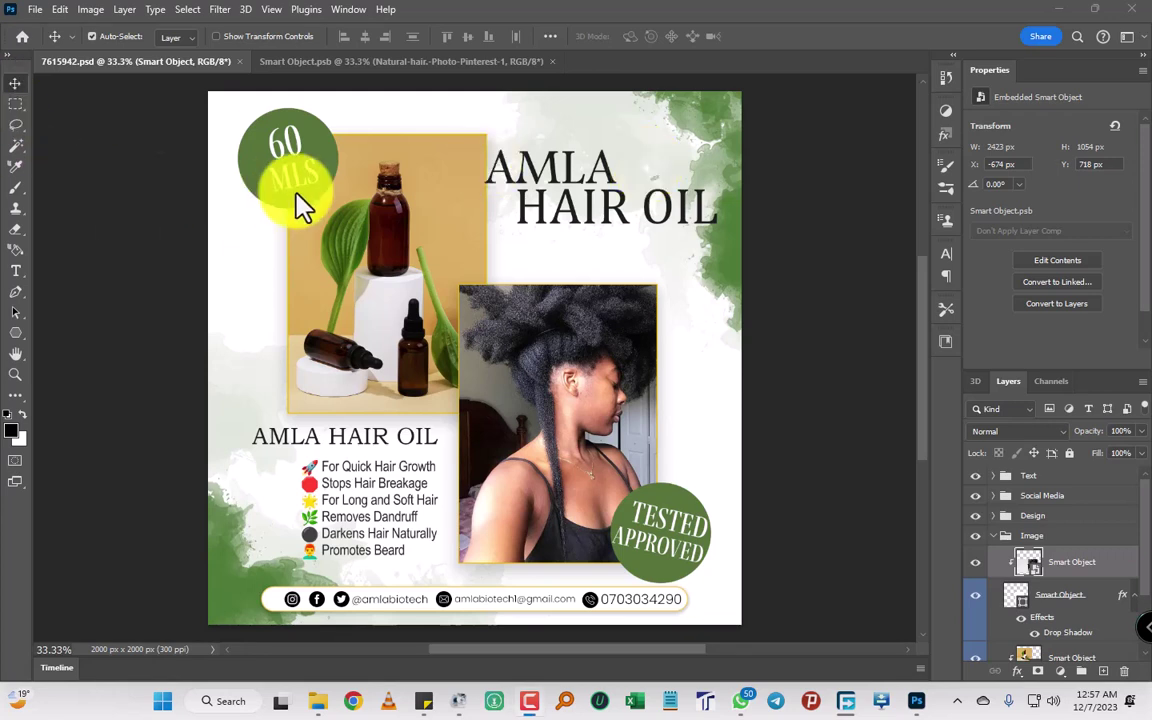
# Select the poster's lower Smart Object layer and open its contents as the skin-care banner
pyautogui.click(290, 112)
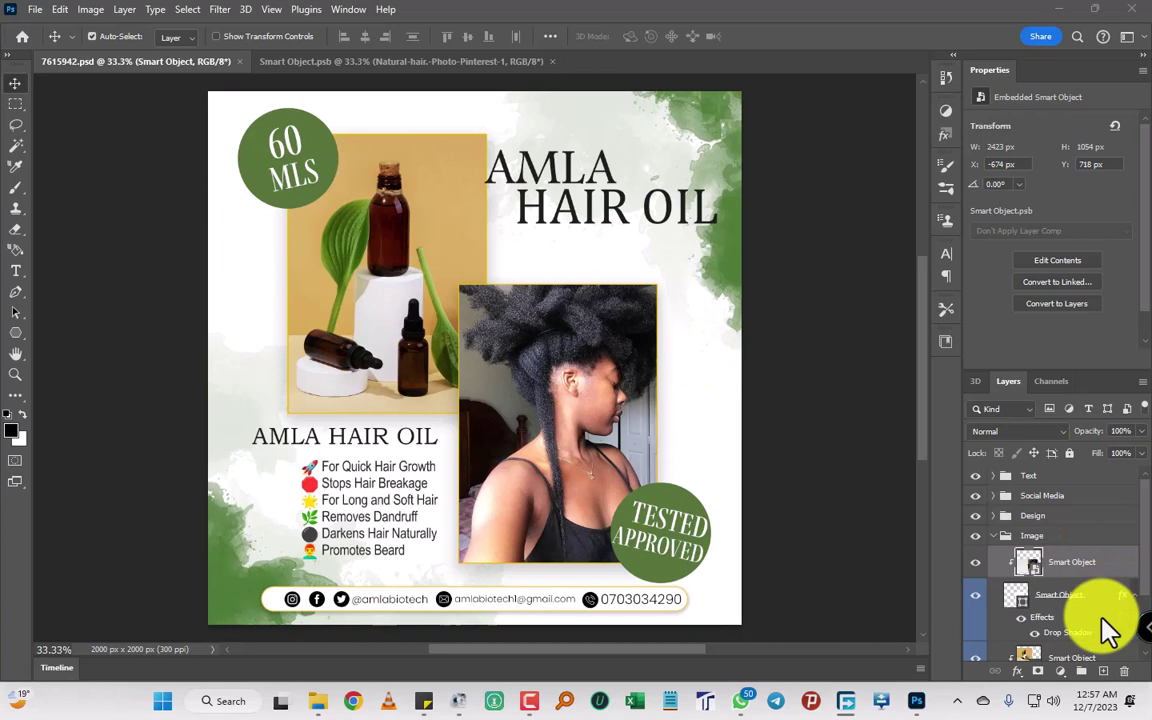
pyautogui.moveTo(1029, 594); pyautogui.dragTo(940, 572)
pyautogui.click(940, 572)
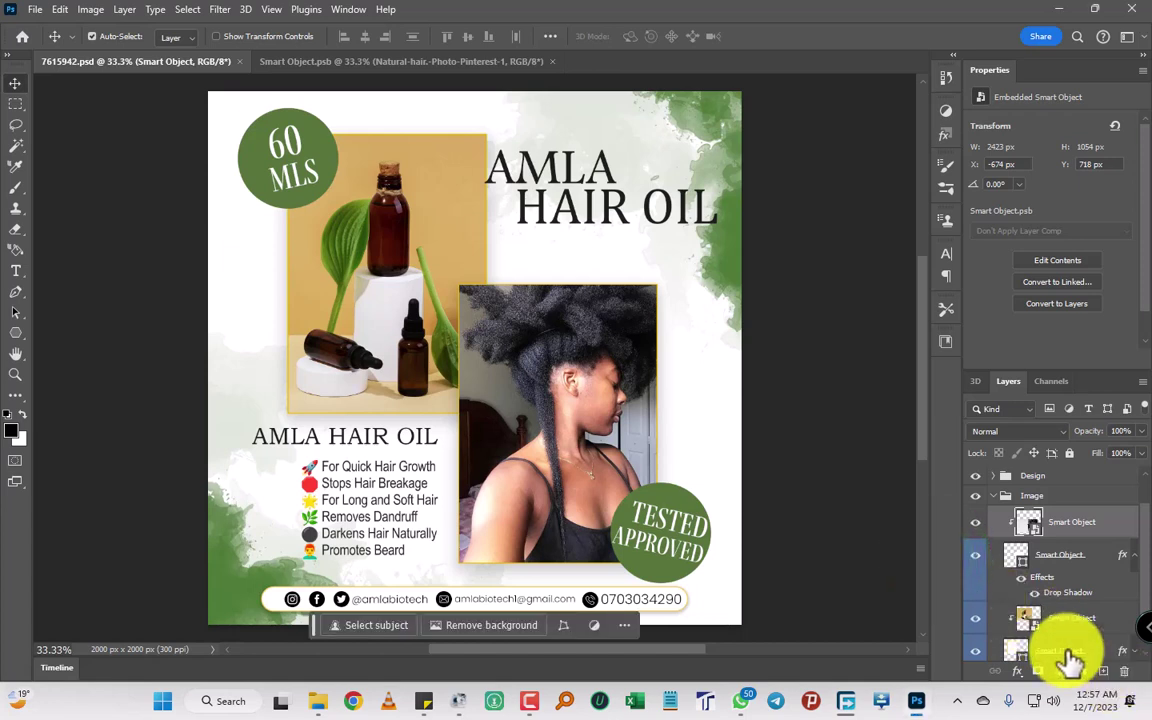
pyautogui.doubleClick(1030, 620)
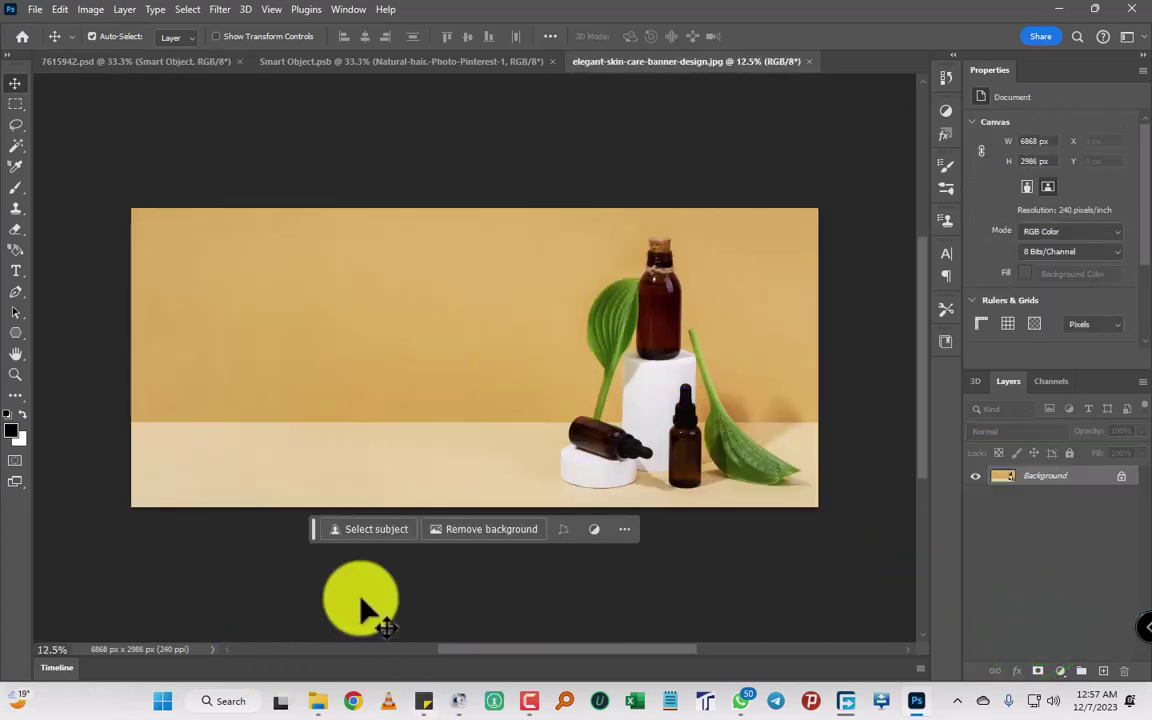
# Select the 13010570_fastsave hair photo in the Afro poster folder in File Explorer
pyautogui.moveTo(309, 694)
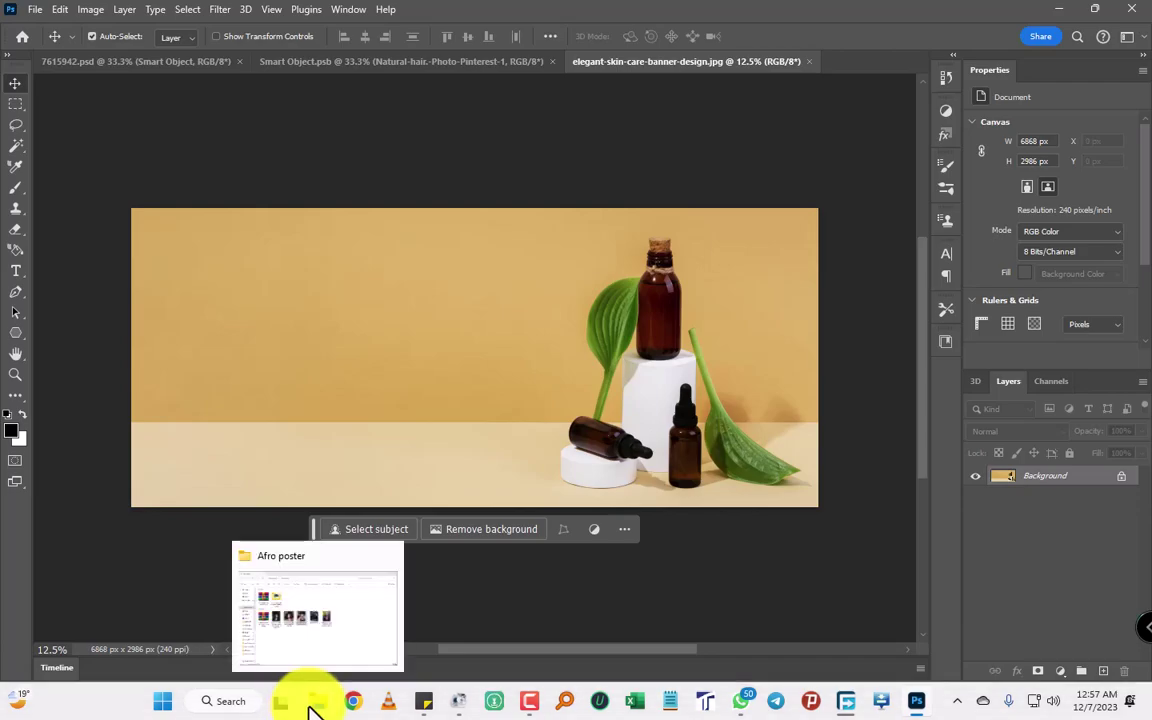
pyautogui.click(313, 625)
pyautogui.click(366, 333)
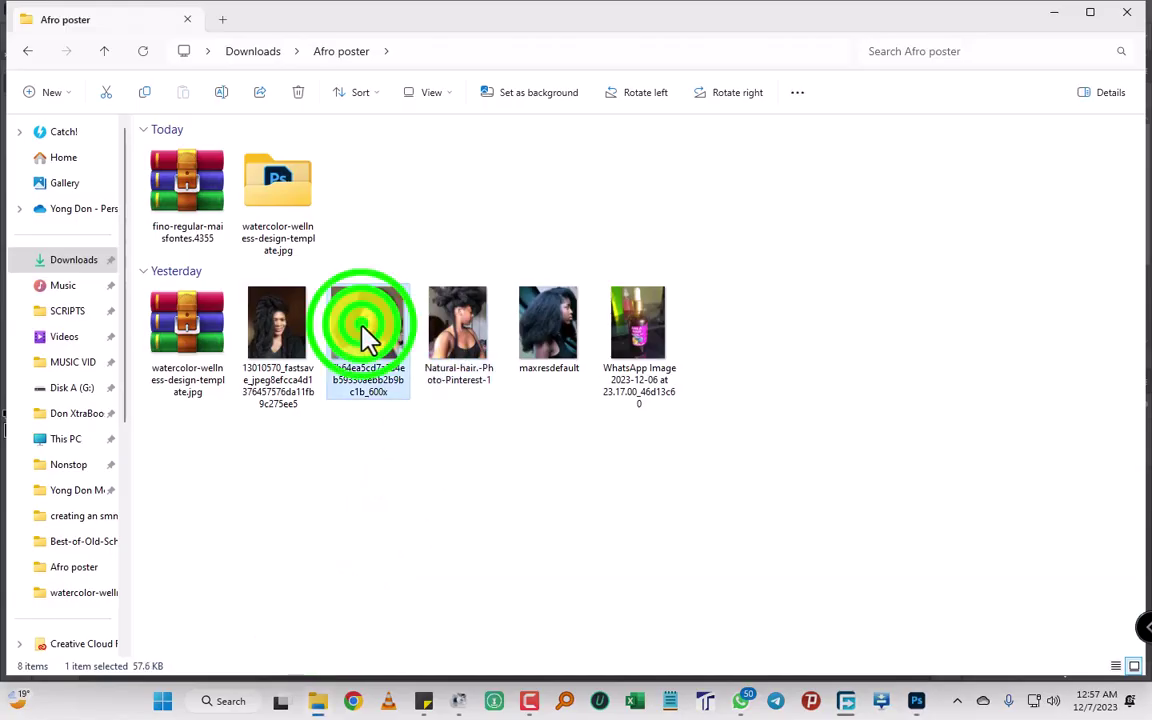
pyautogui.click(312, 330)
pyautogui.click(271, 334)
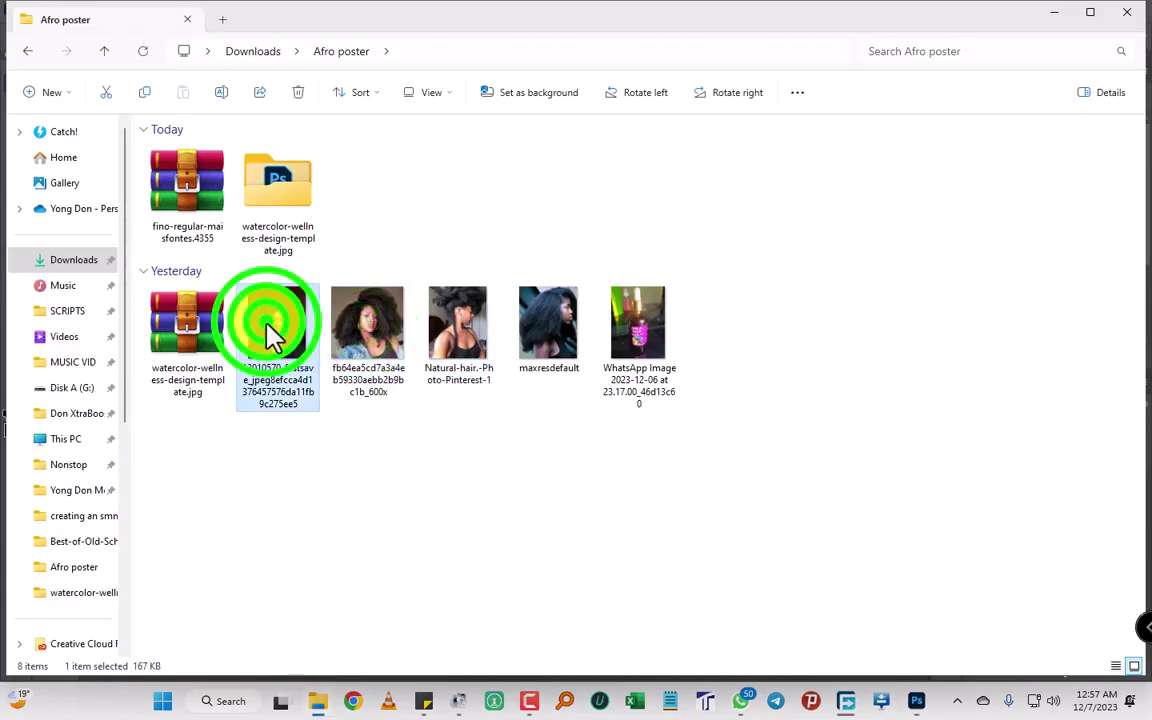
# Drag the fastsave photo into the banner, move it to the right side and commit the placement
pyautogui.moveTo(280, 315); pyautogui.dragTo(668, 382)
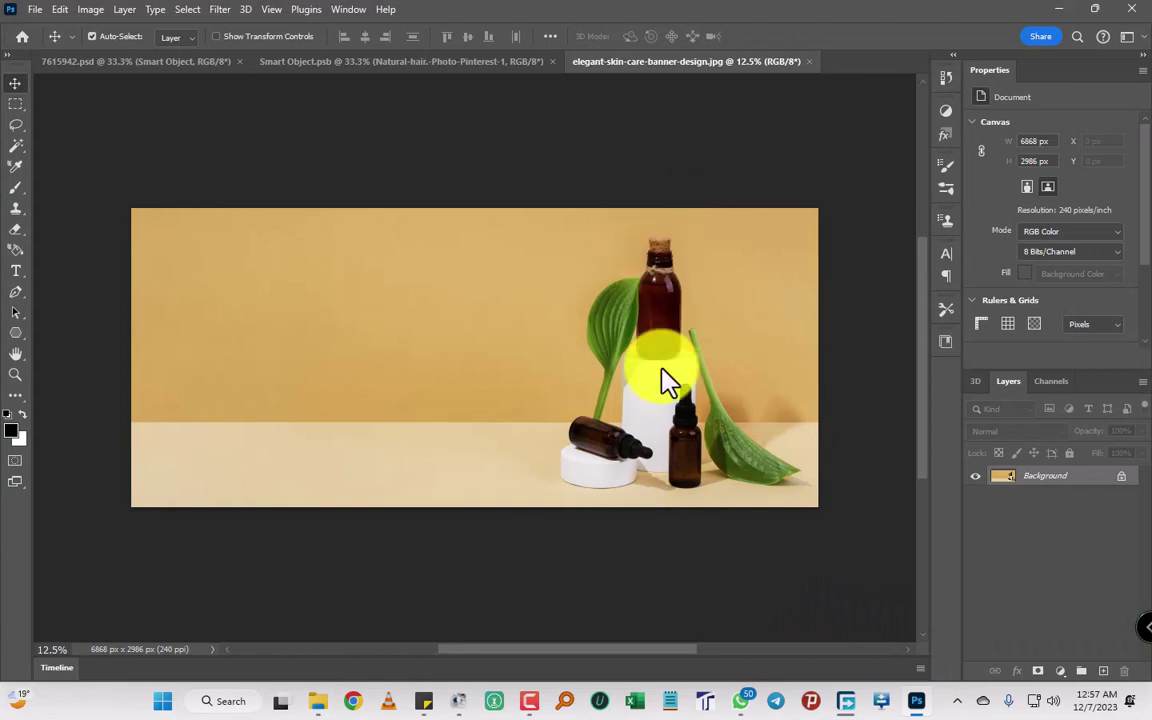
pyautogui.moveTo(525, 350); pyautogui.dragTo(731, 355)
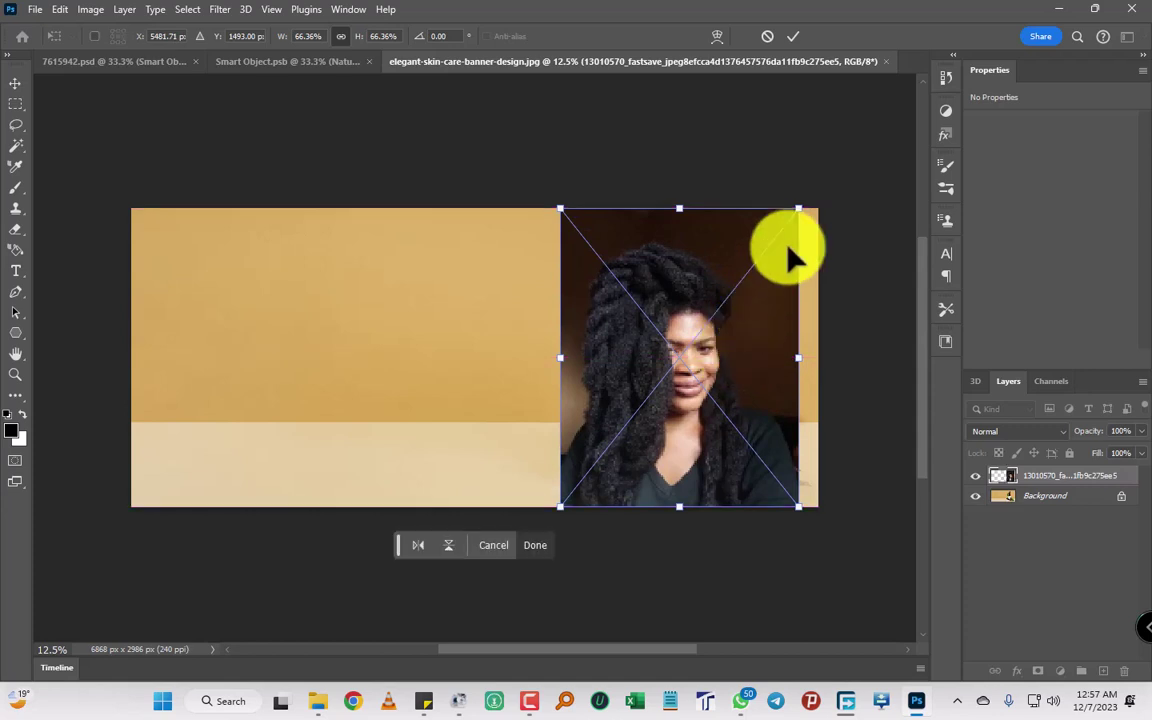
pyautogui.click(796, 37)
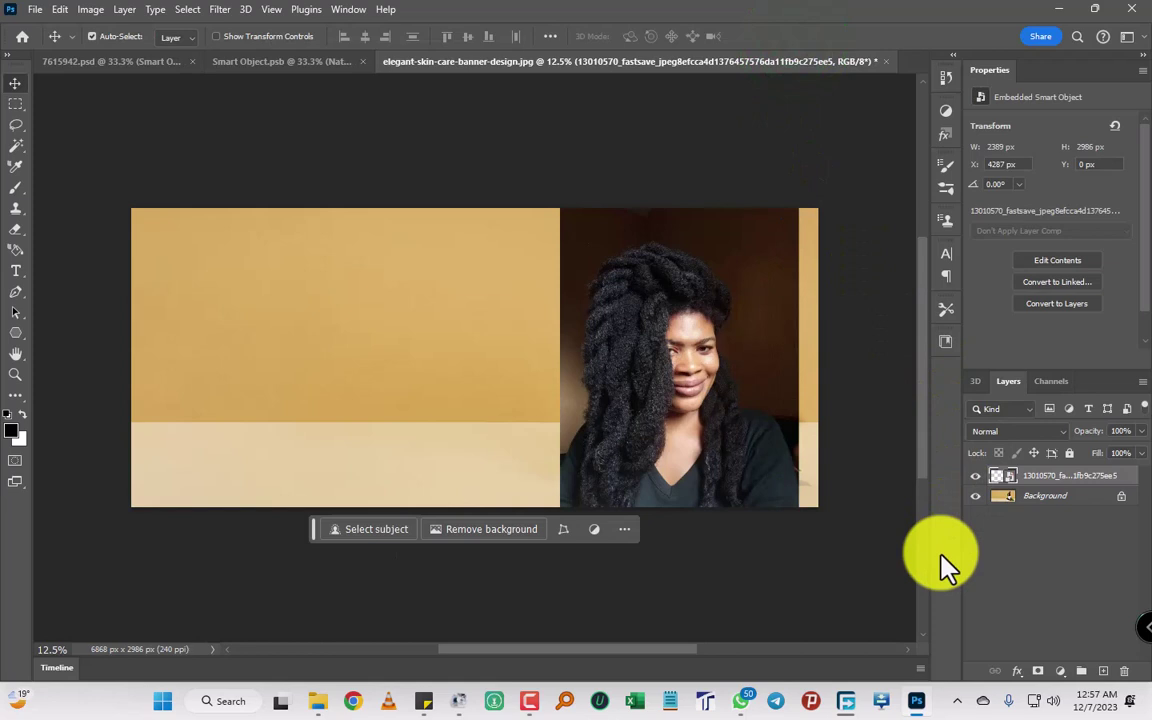
# Try saving the banner with Ctrl+S and dismiss the can't-save-as-JPG error
pyautogui.hotkey('ctrl', 's')
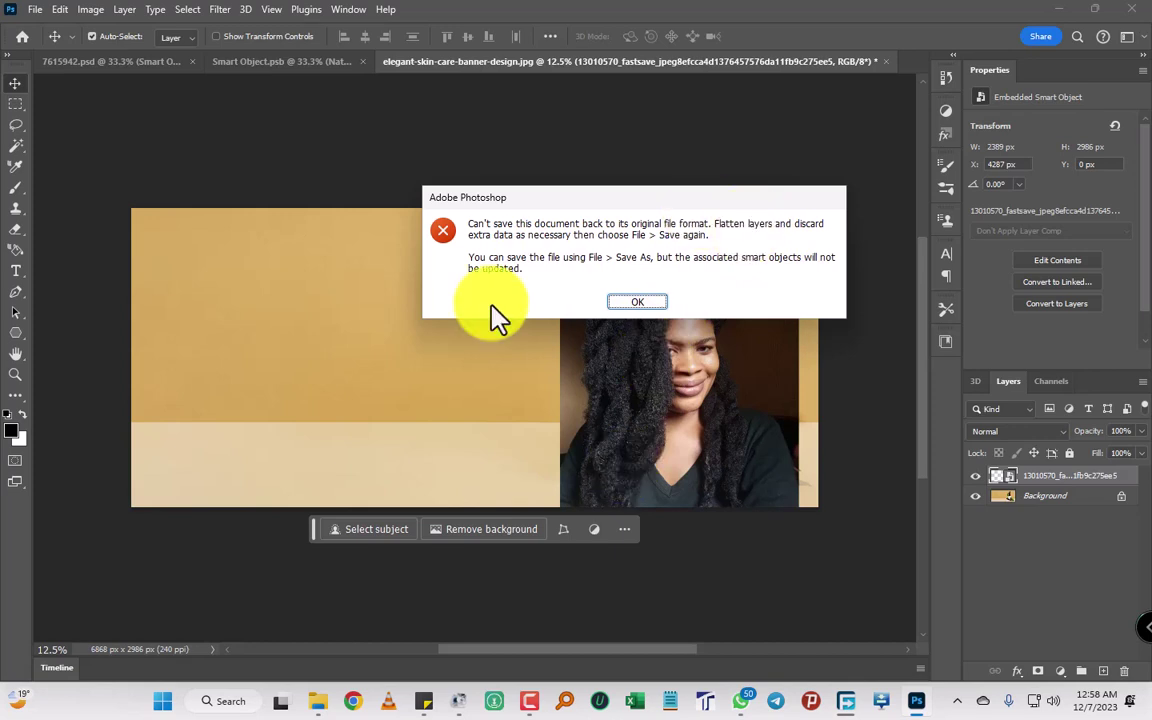
pyautogui.click(610, 301)
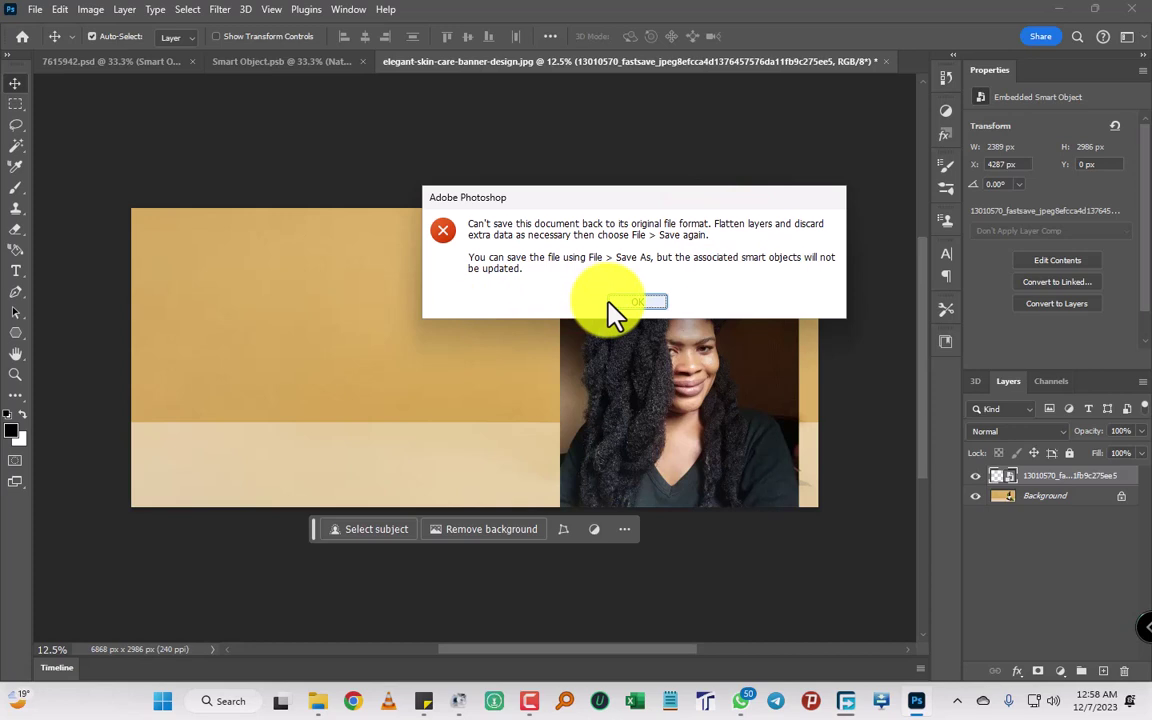
pyautogui.rightClick(362, 706)
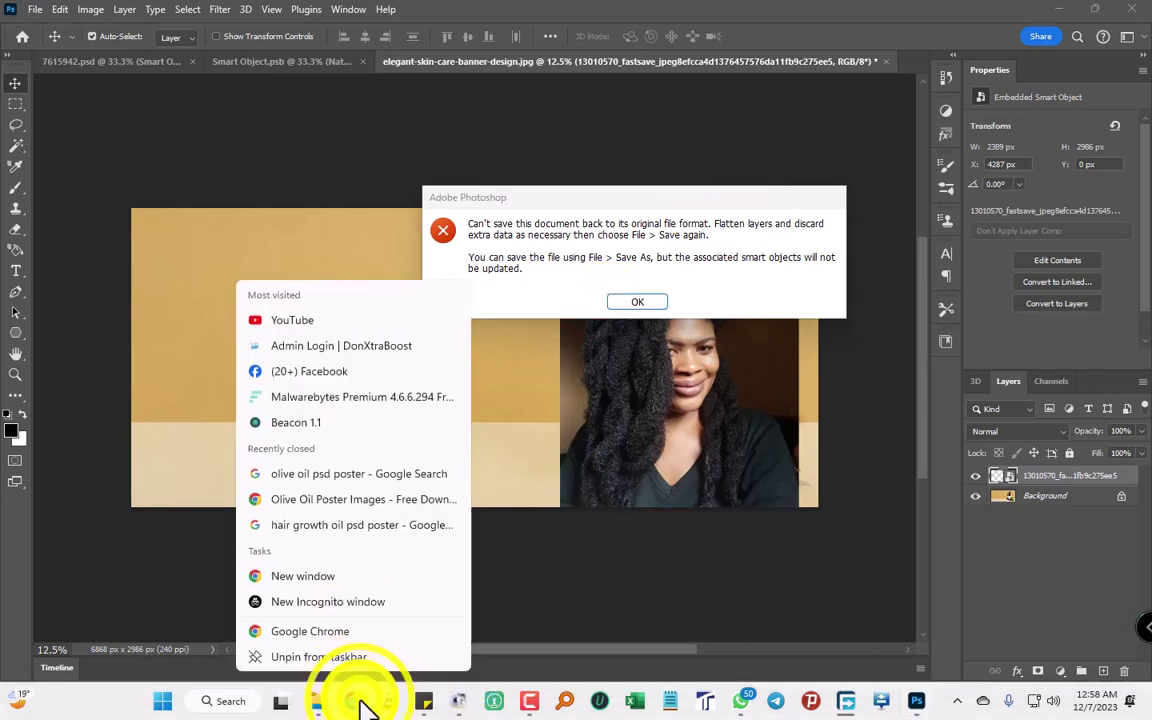
pyautogui.click(362, 638)
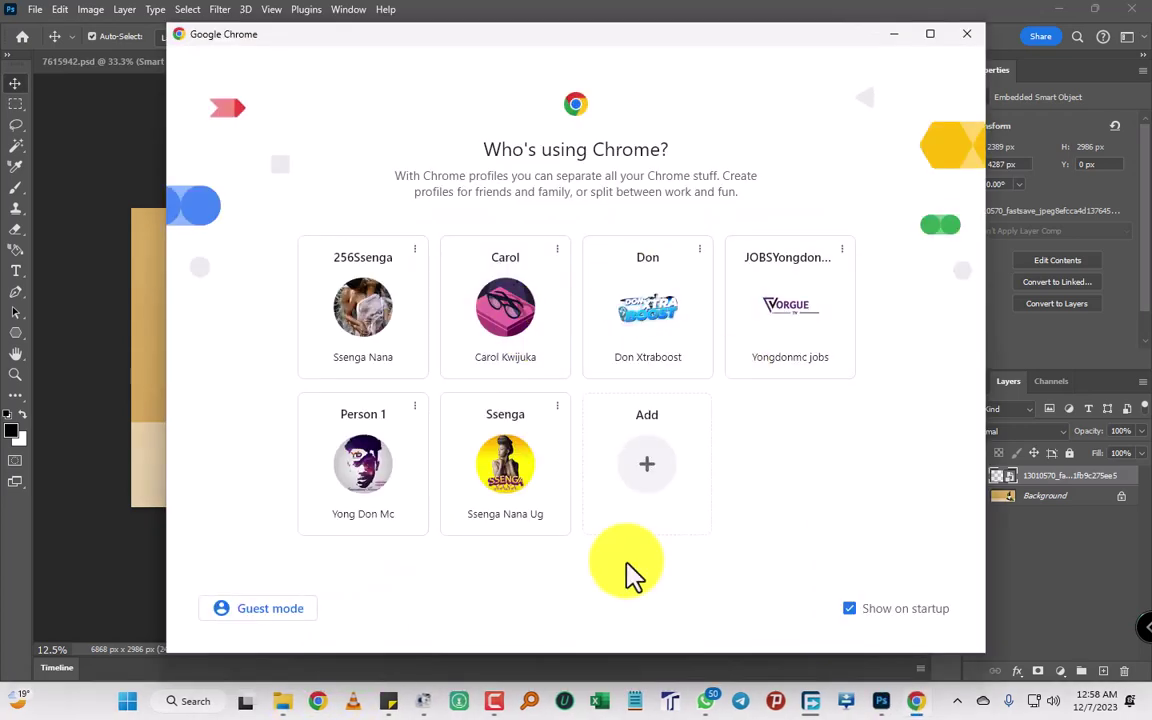
pyautogui.click(666, 348)
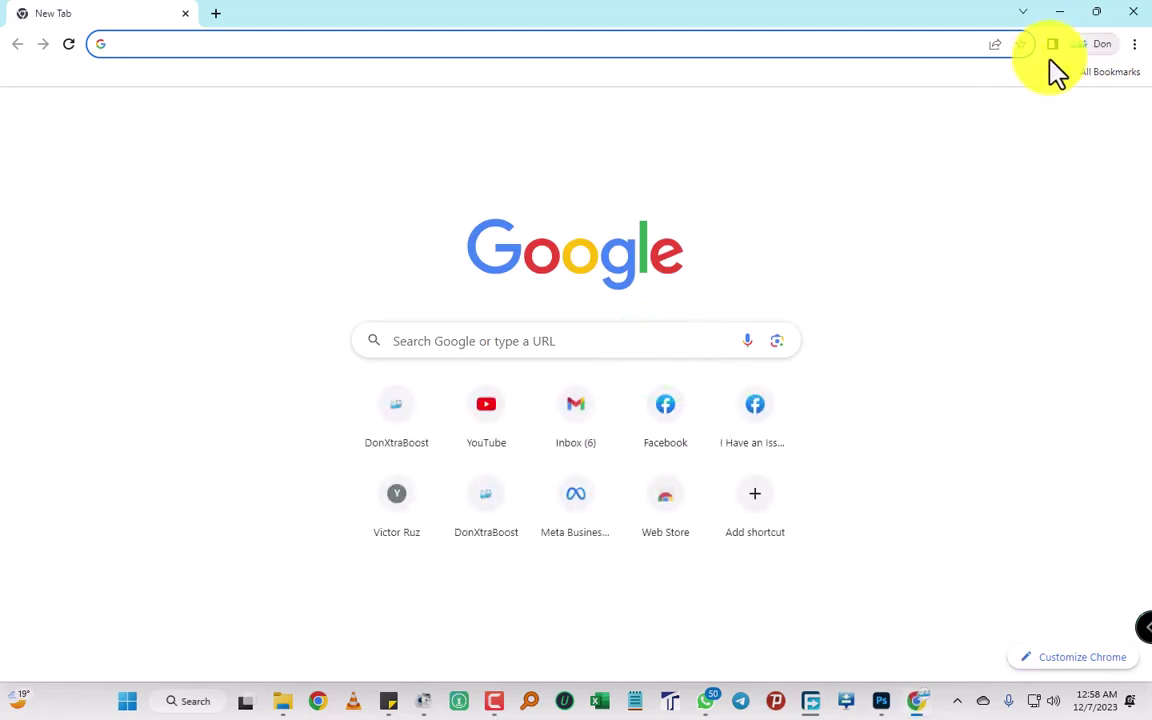
pyautogui.write('www')
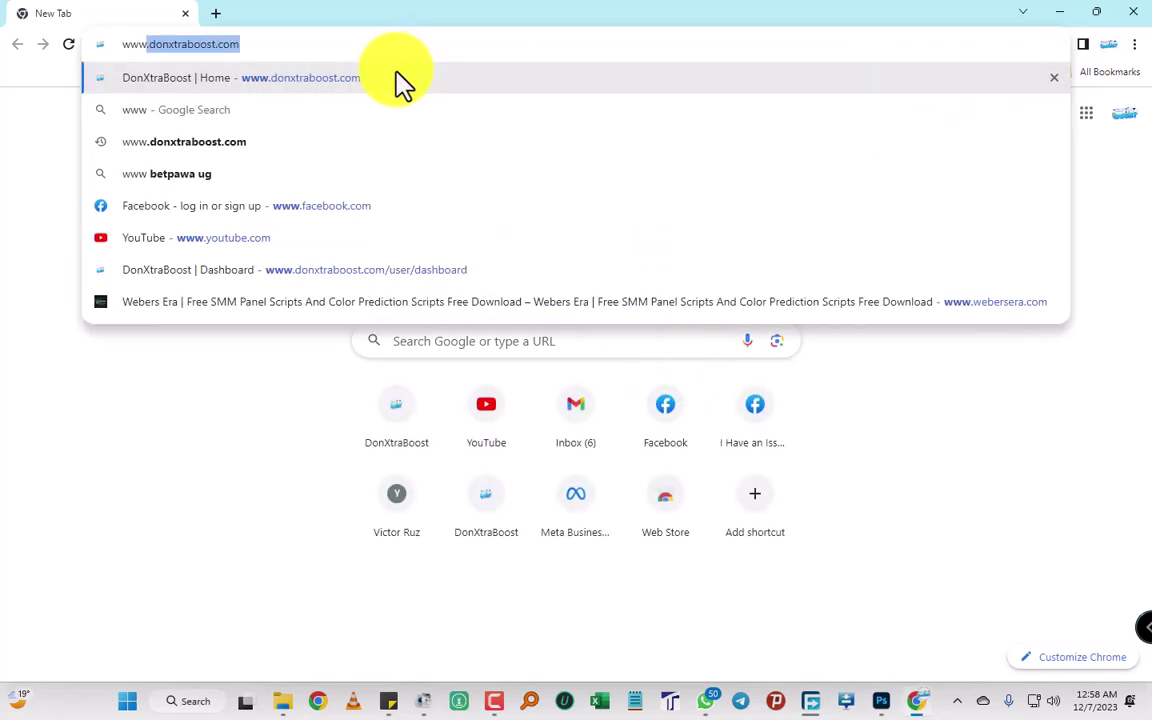
pyautogui.press('Return')
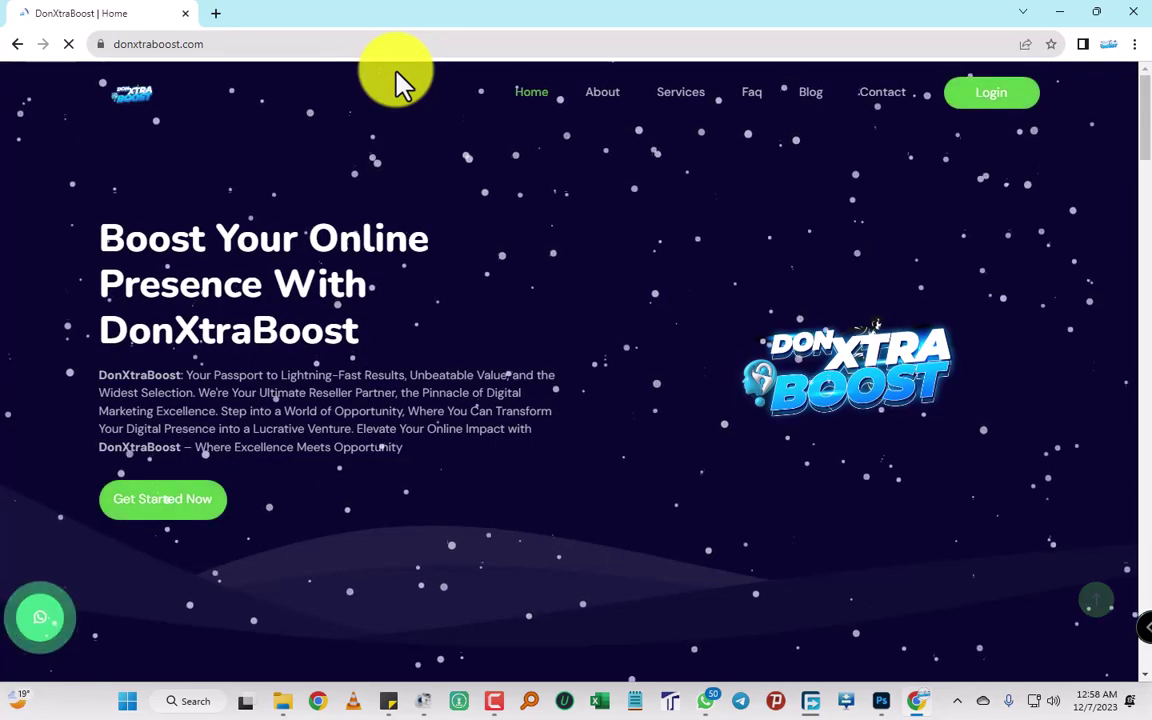
pyautogui.scroll(-5, 476, 309)
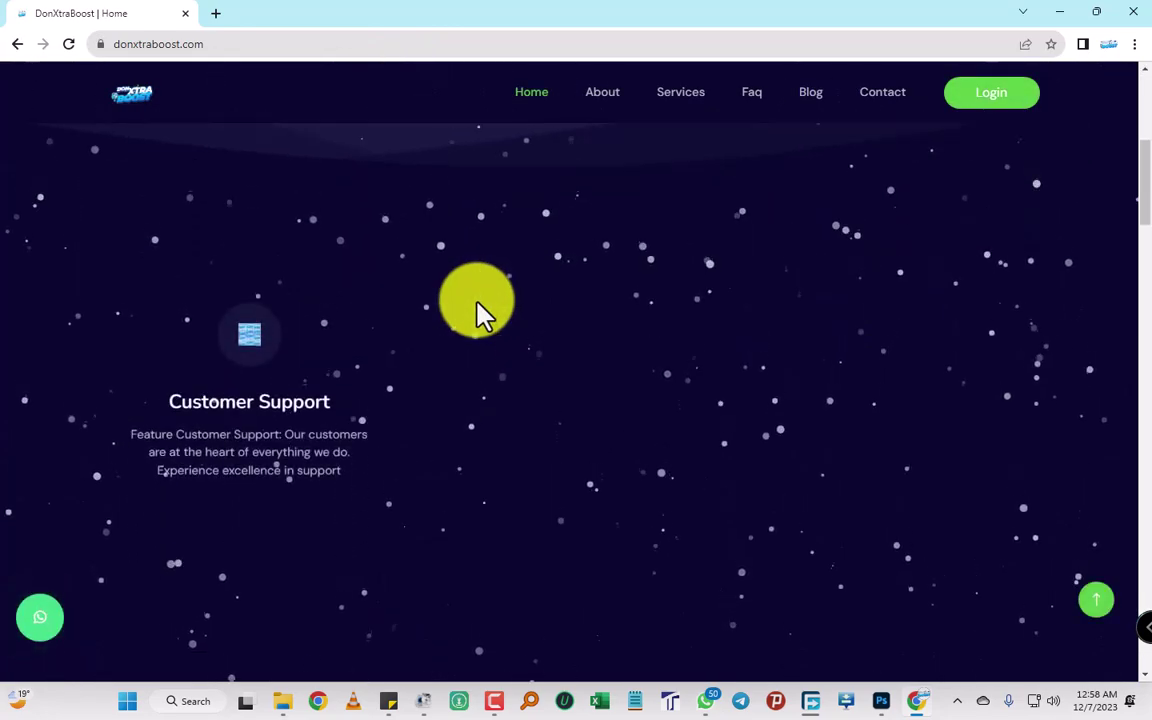
pyautogui.scroll(4, 476, 309)
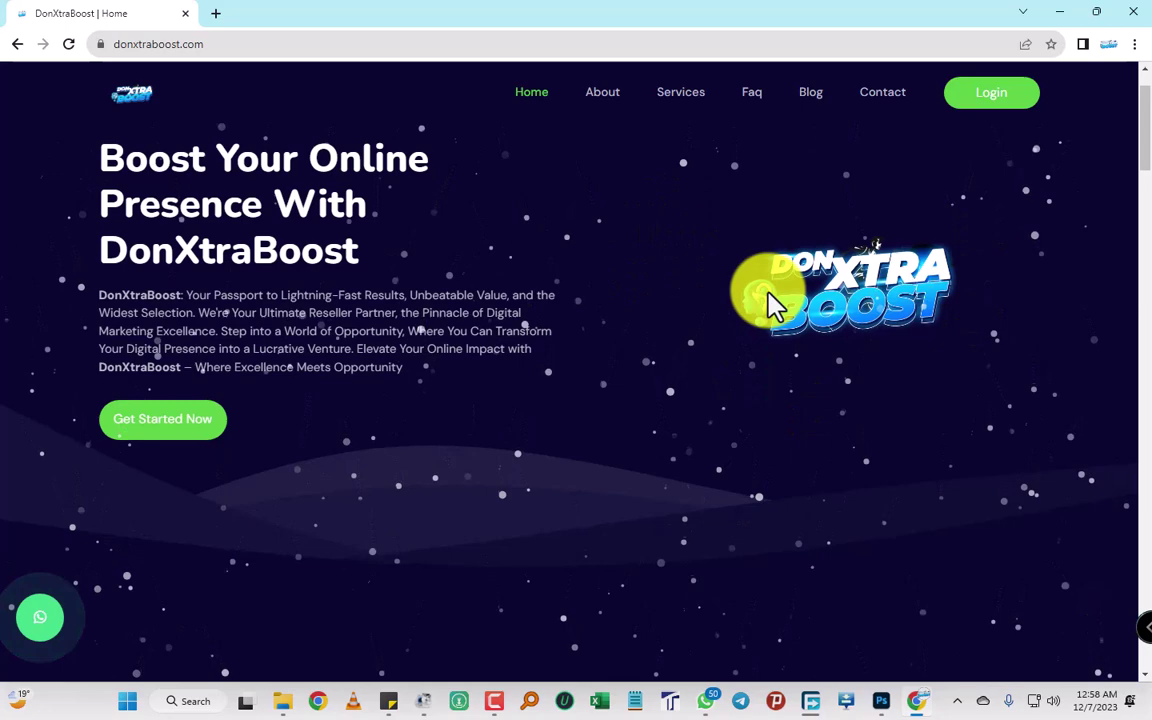
# Browse the site's Services page, then restore the browser window and return to Photoshop
pyautogui.click(683, 95)
pyautogui.scroll(-5, 519, 339)
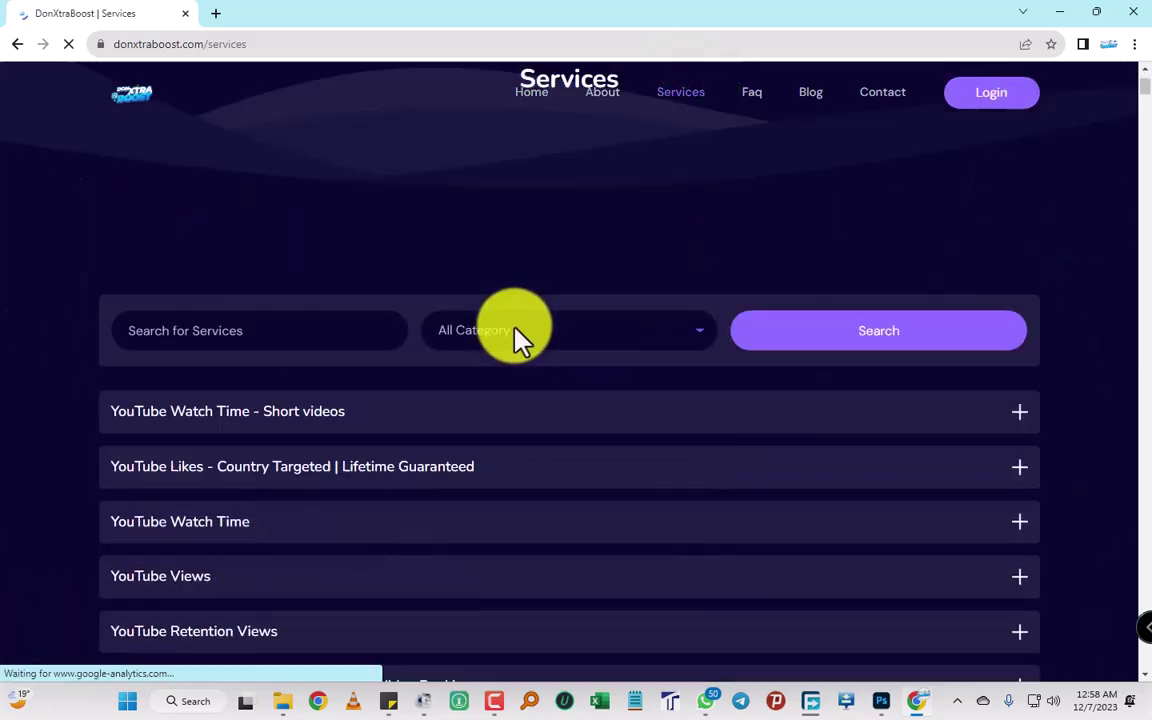
pyautogui.scroll(-10, 517, 345)
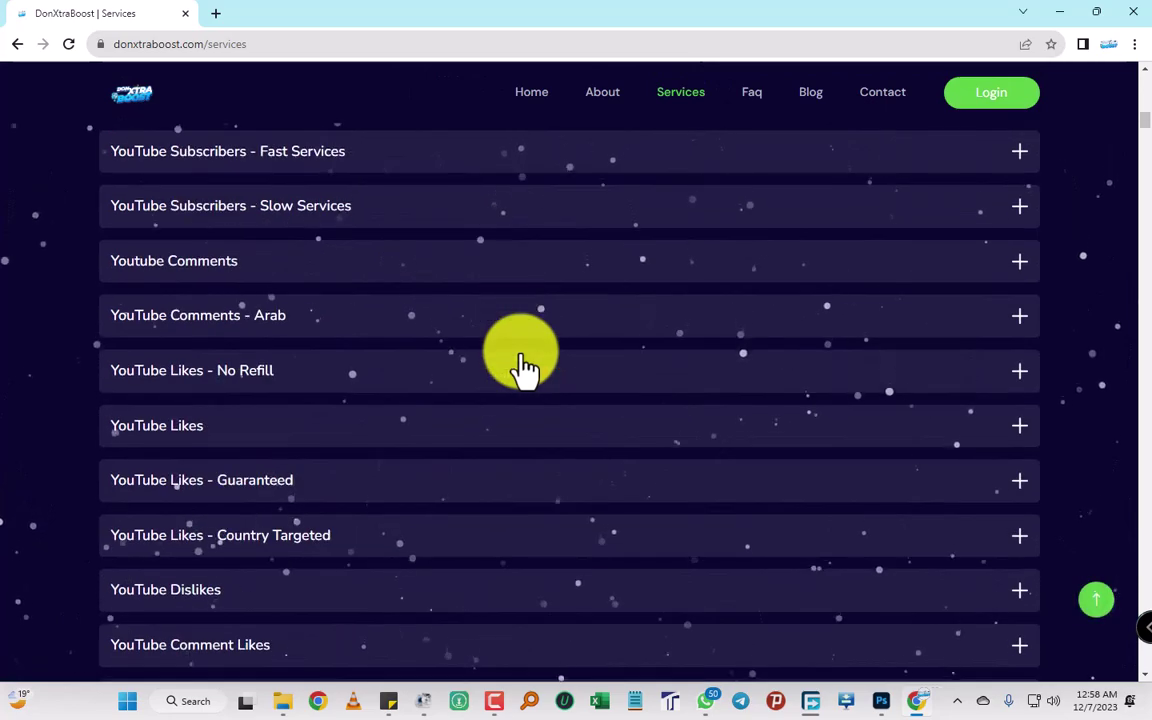
pyautogui.scroll(-15, 522, 365)
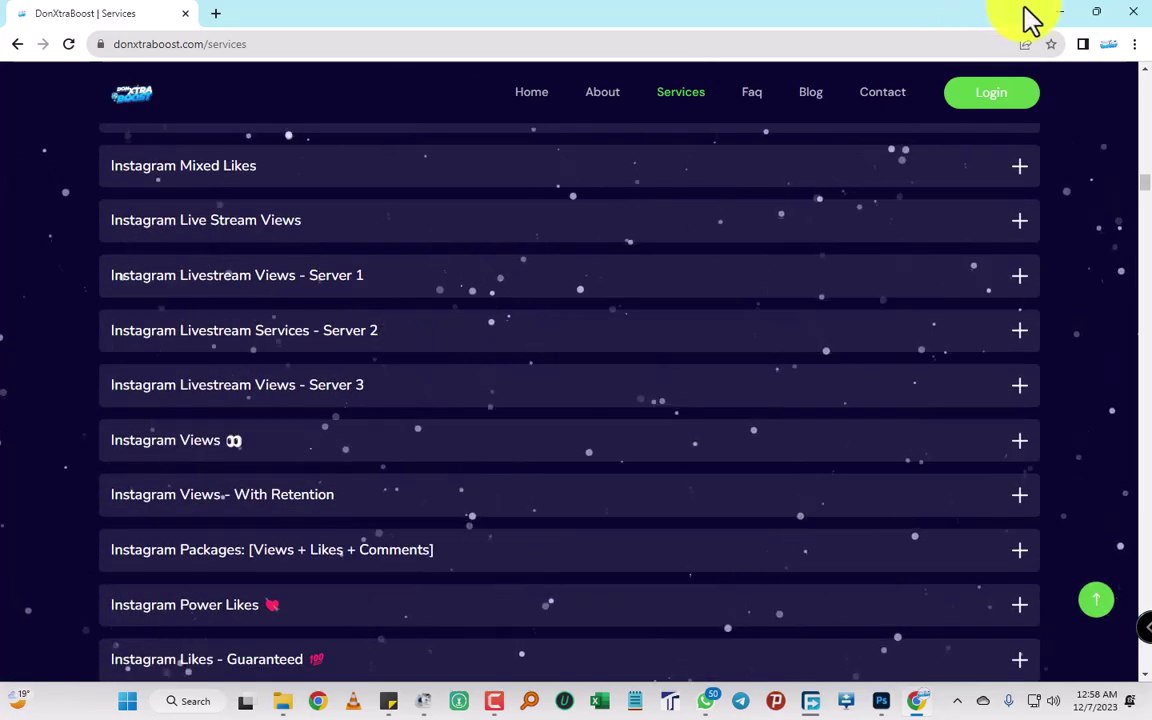
pyautogui.click(1054, 14)
pyautogui.click(1054, 14)
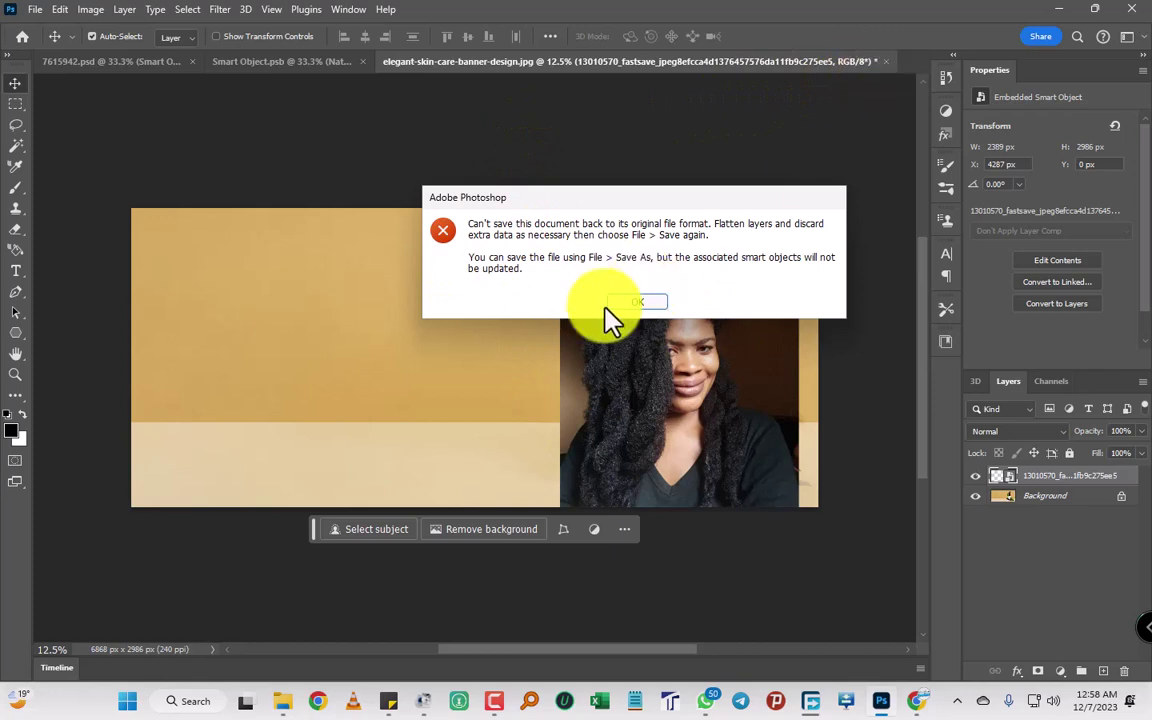
# Dismiss the error and close the skin-care banner document without saving changes
pyautogui.click(637, 303)
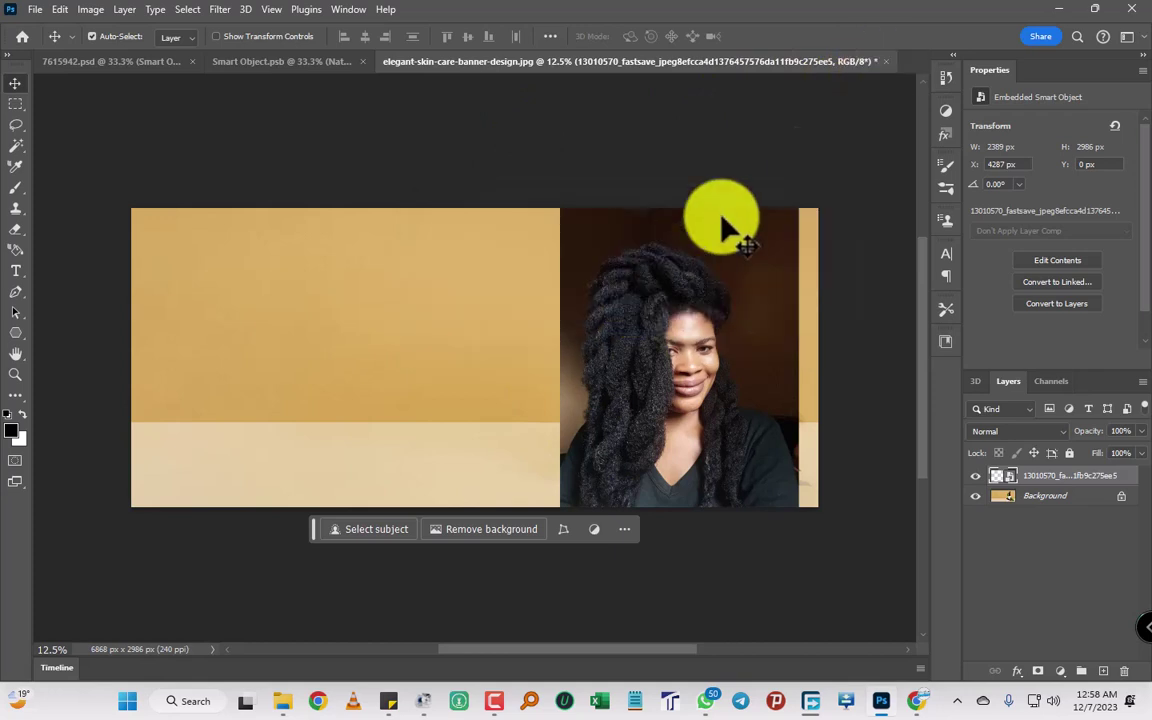
pyautogui.click(885, 63)
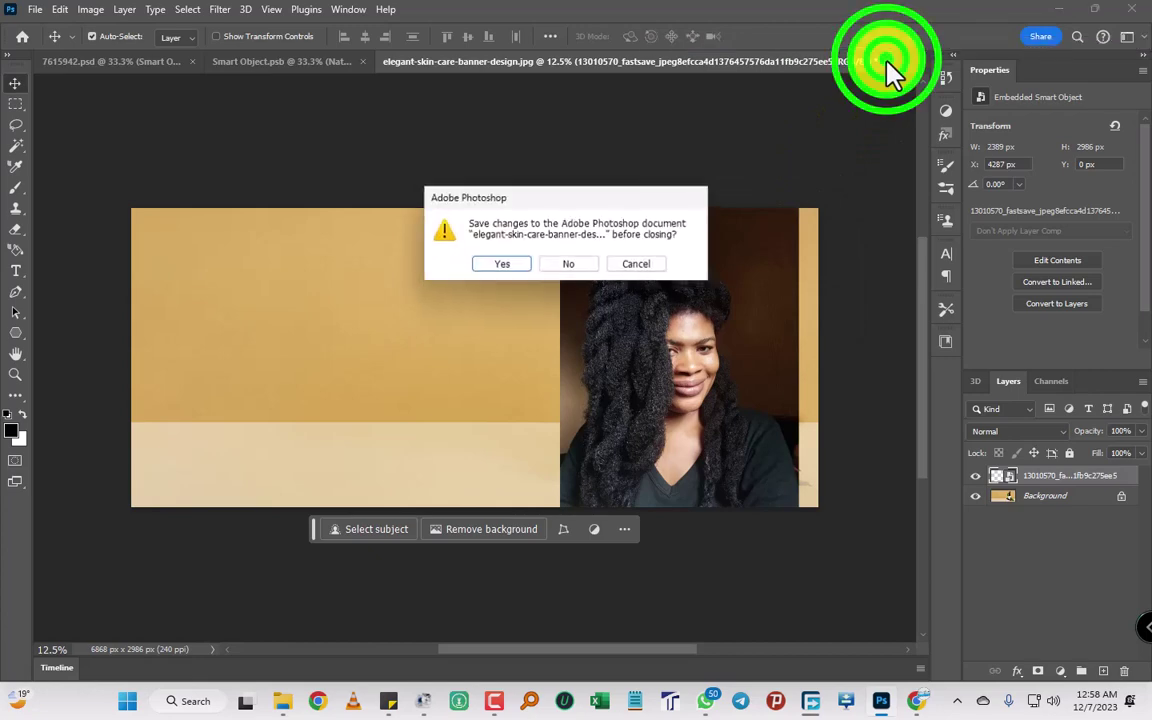
pyautogui.click(564, 264)
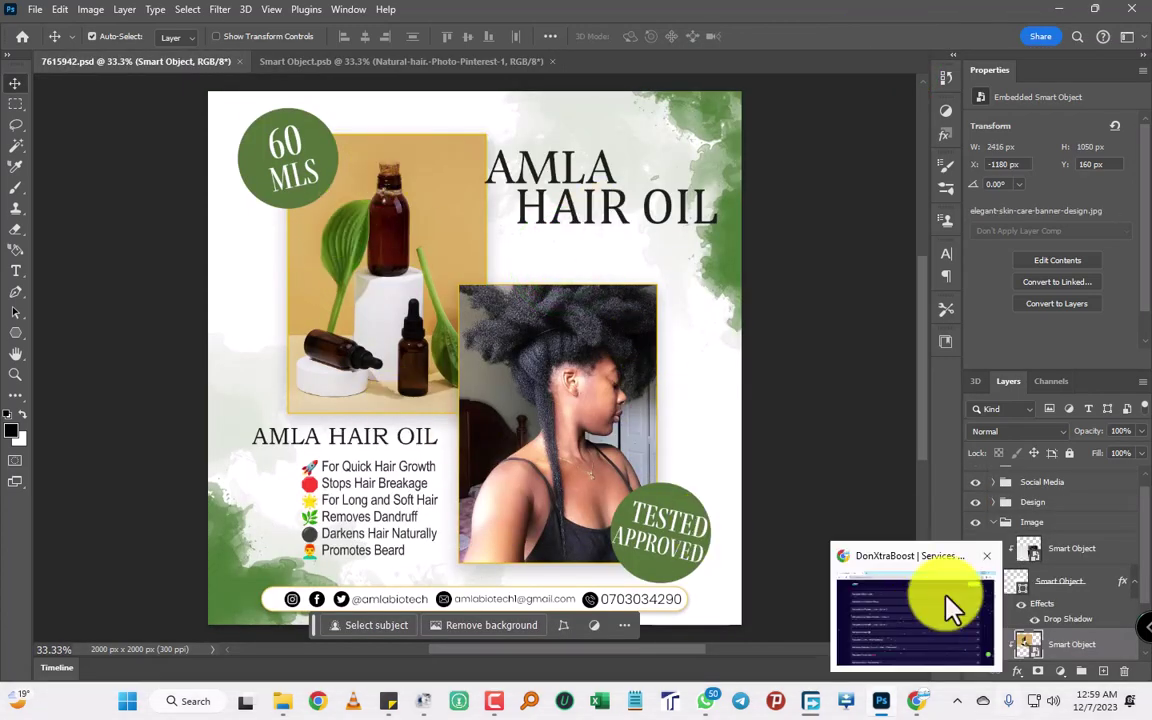
# Convert the poster's top product photo layer into an independent embedded smart object
pyautogui.scroll(-2, 1060, 600)
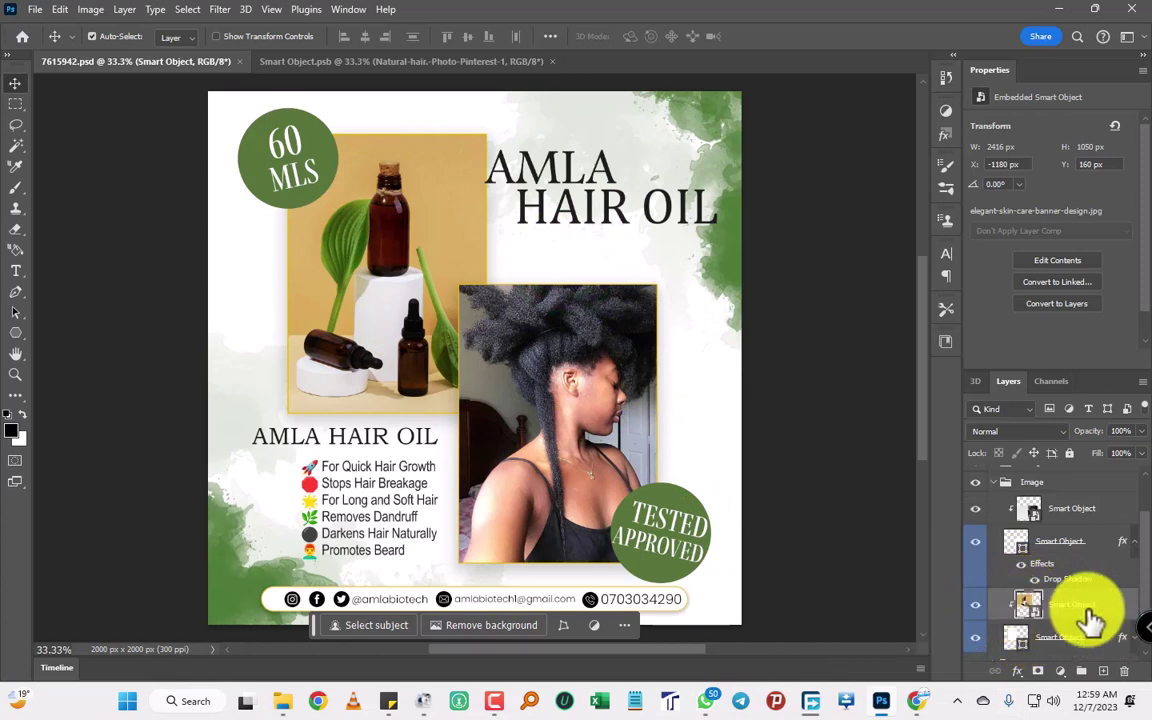
pyautogui.moveTo(1092, 610); pyautogui.dragTo(1030, 620)
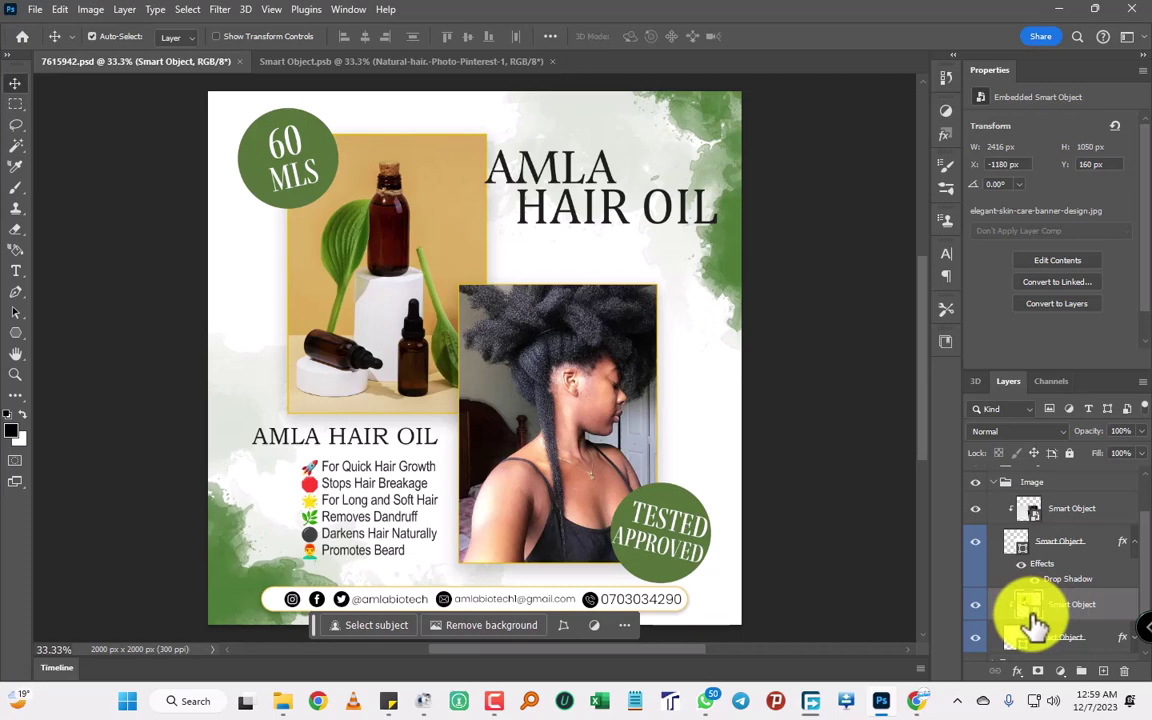
pyautogui.rightClick(1033, 622)
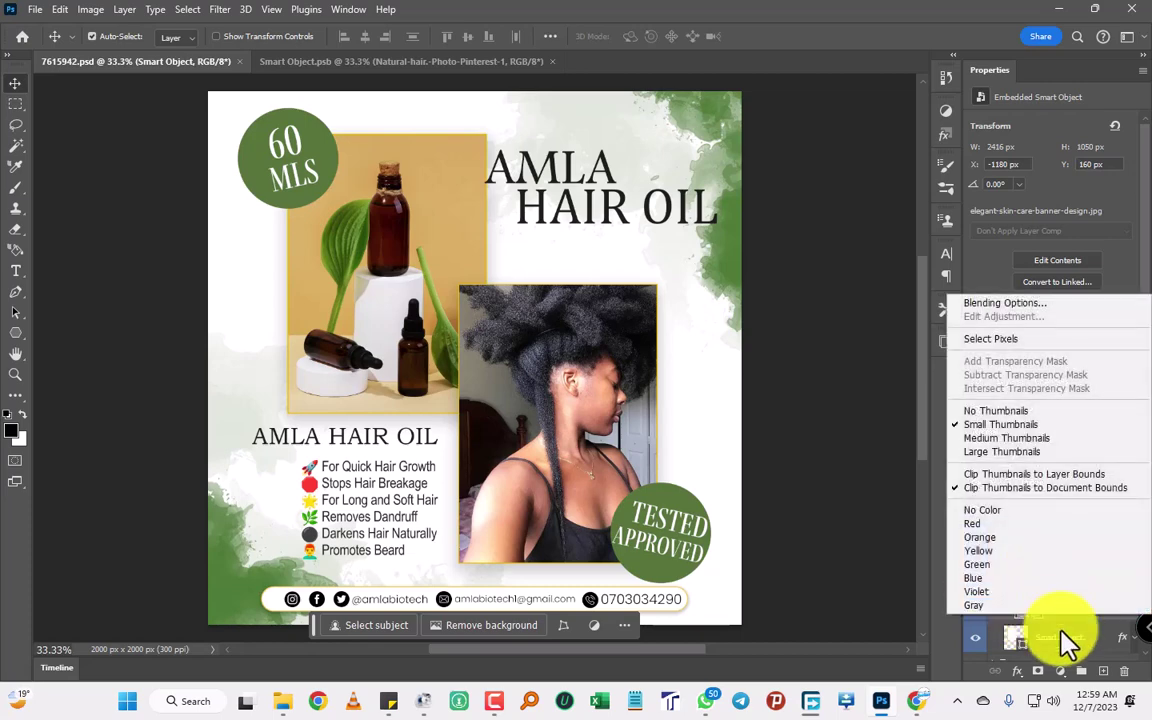
pyautogui.click(1075, 612)
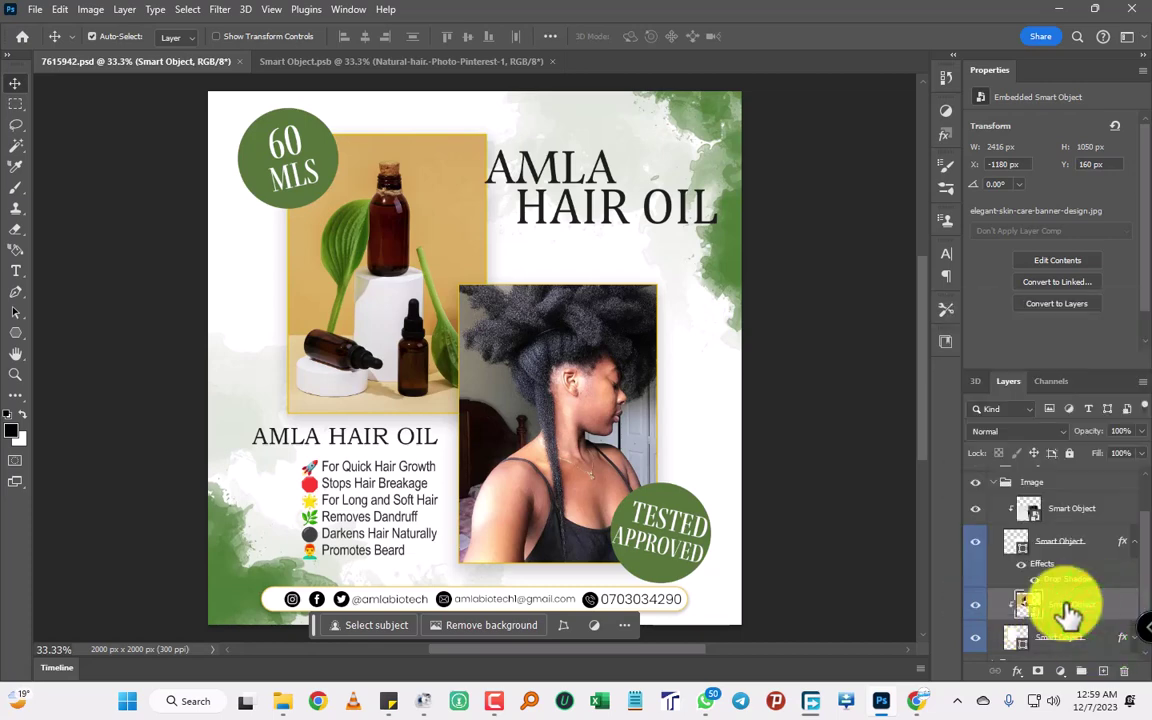
pyautogui.rightClick(1070, 612)
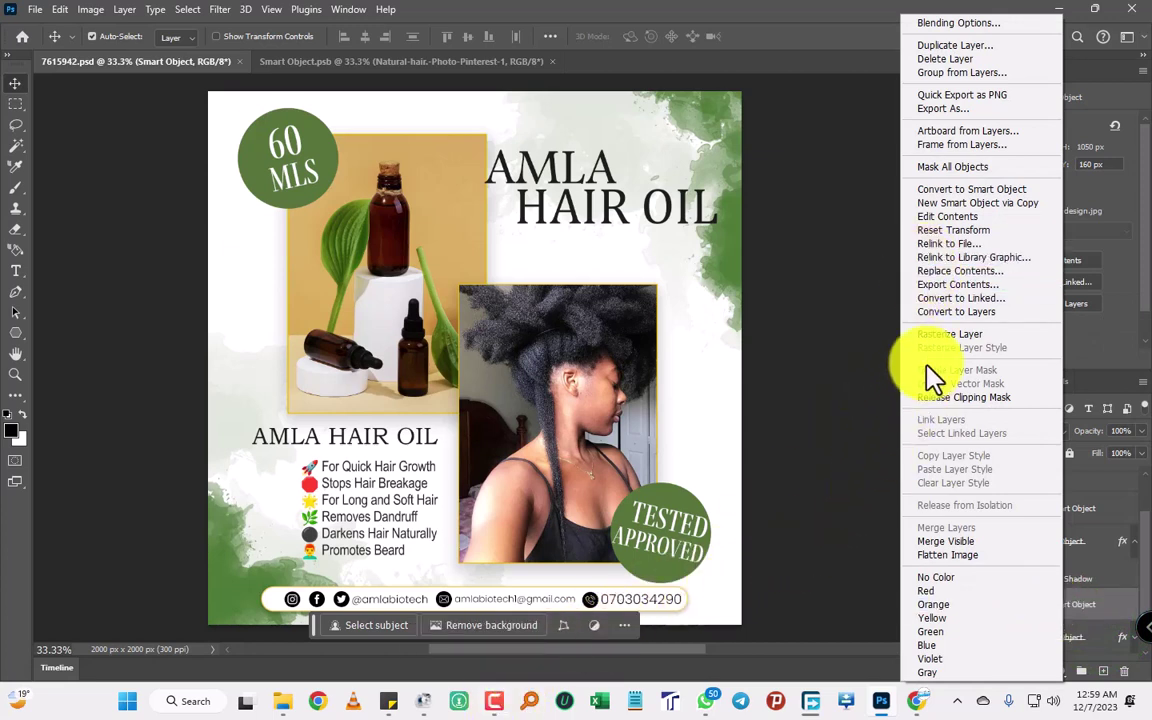
pyautogui.click(998, 190)
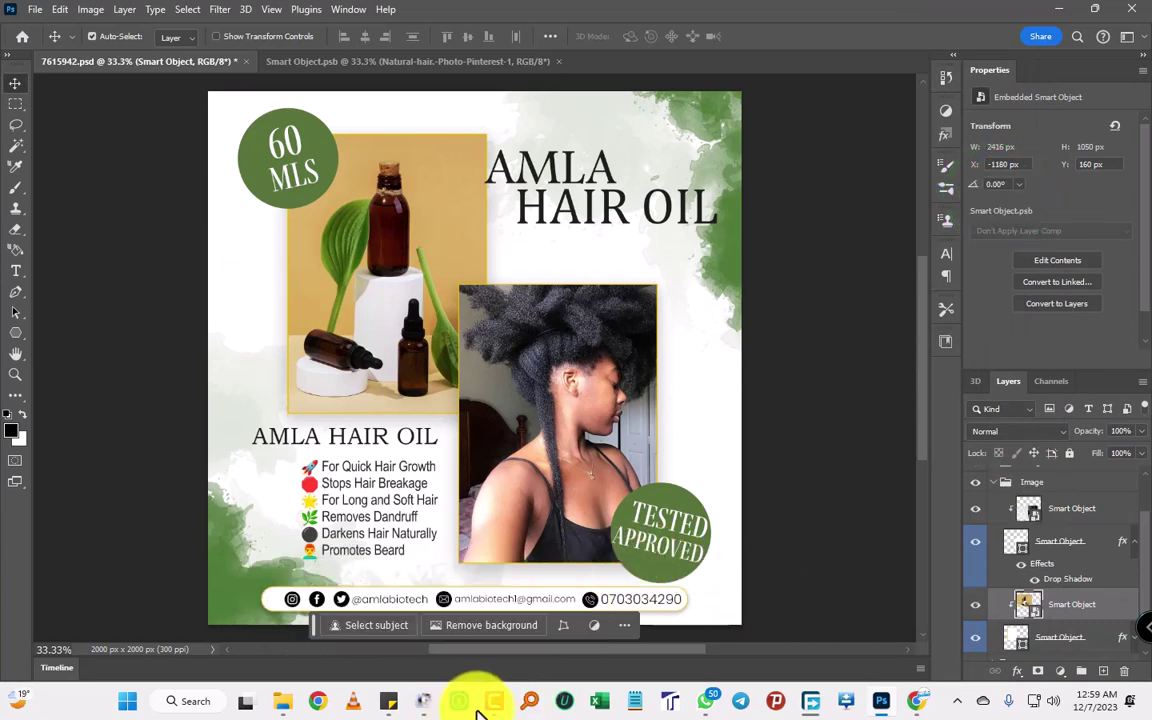
pyautogui.moveTo(488, 705)
pyautogui.click(530, 660)
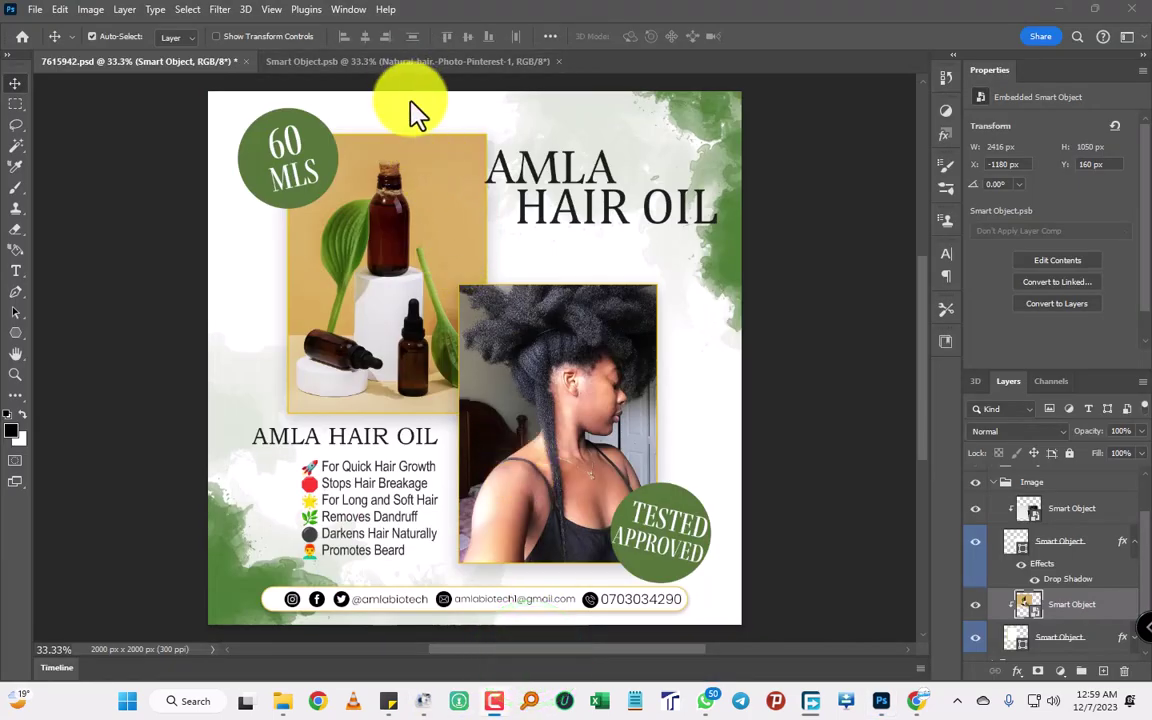
# Open the product photo smart object's contents as Smart Object1.psb and bring up the Afro poster folder
pyautogui.click(273, 112)
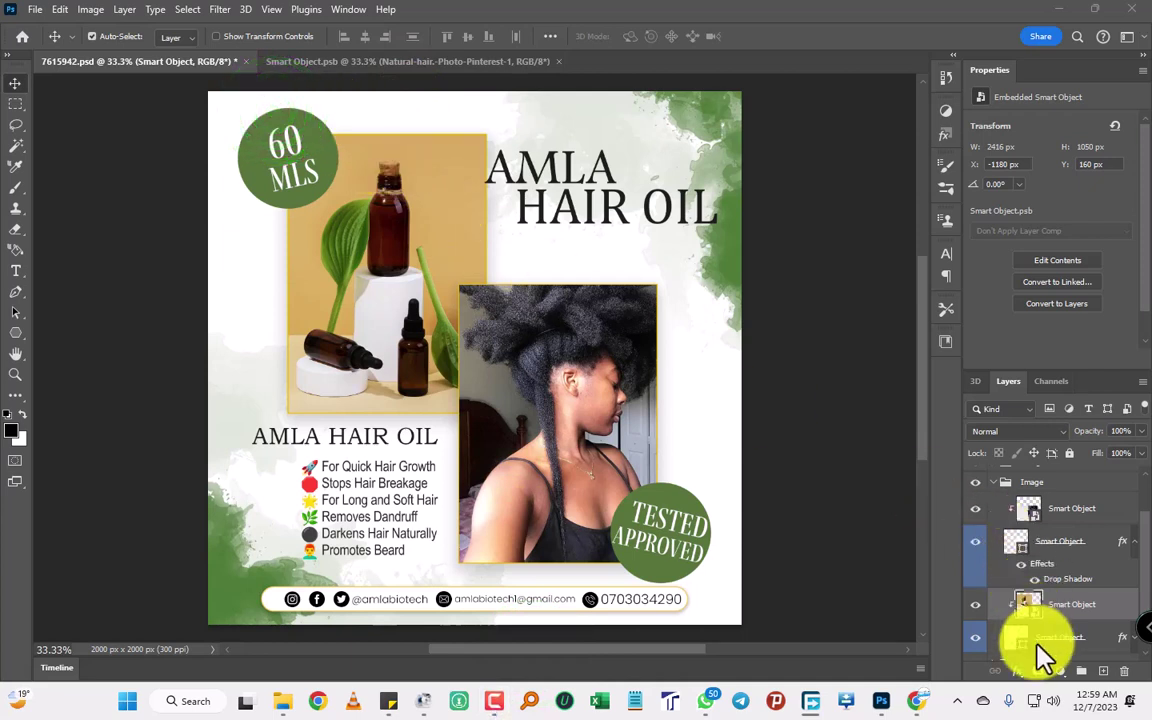
pyautogui.click(1037, 608)
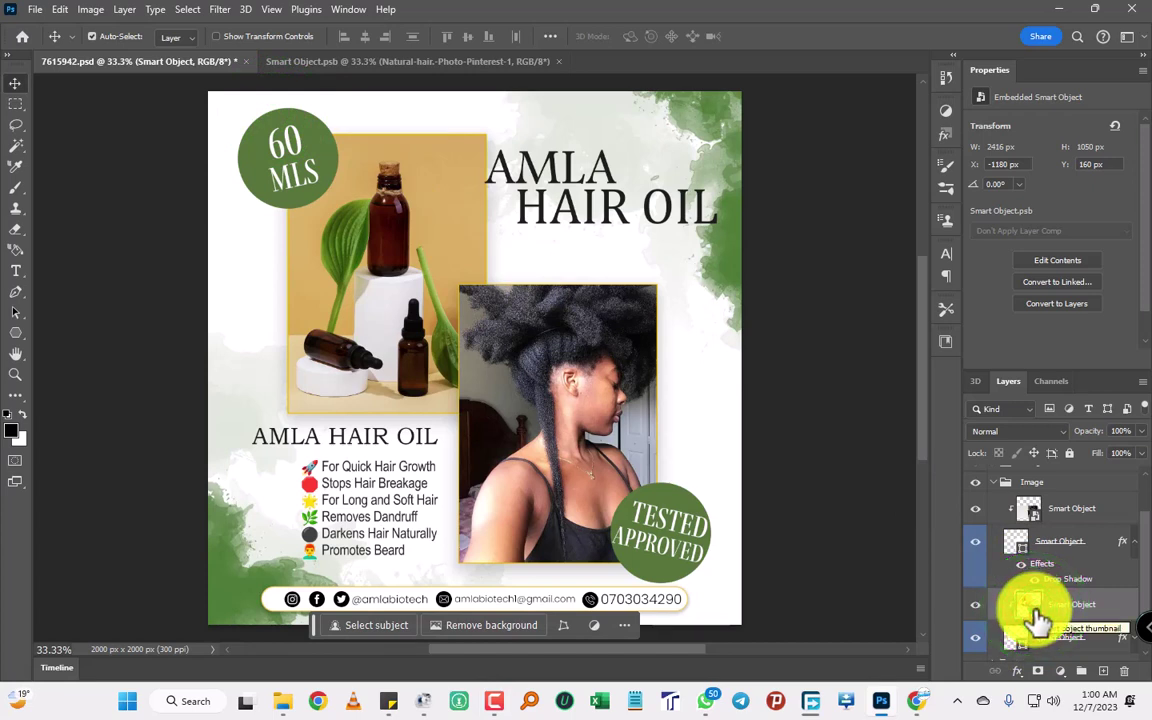
pyautogui.click(1040, 622)
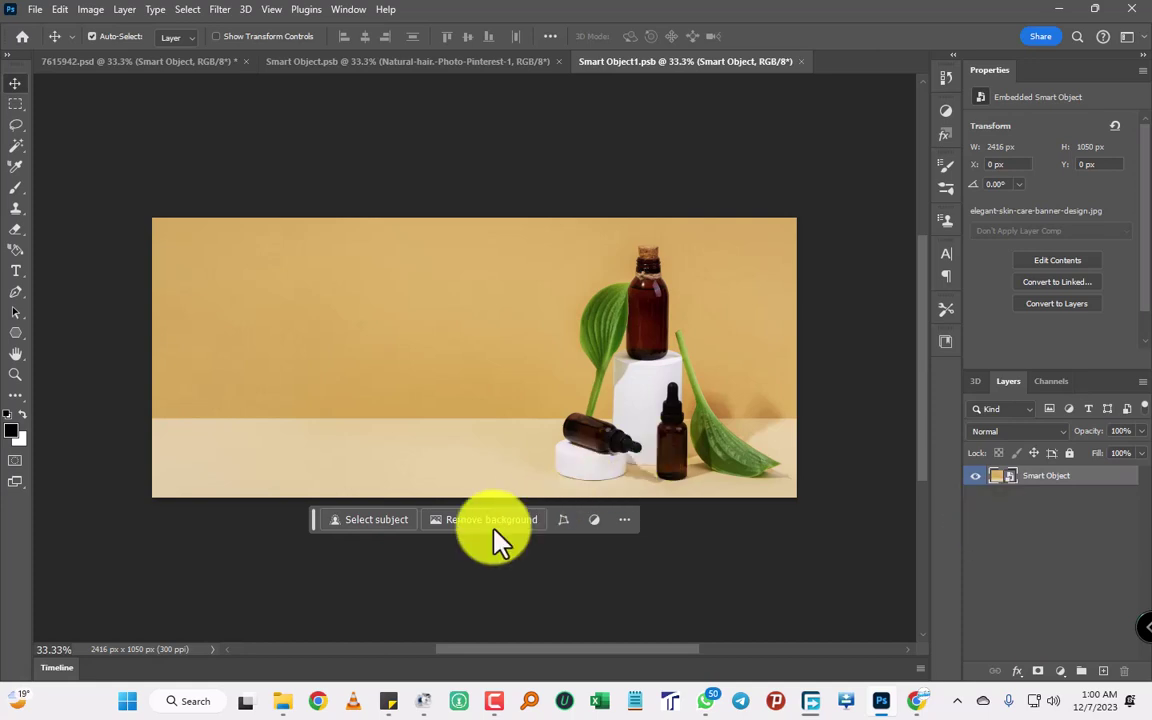
pyautogui.moveTo(284, 703)
pyautogui.click(290, 620)
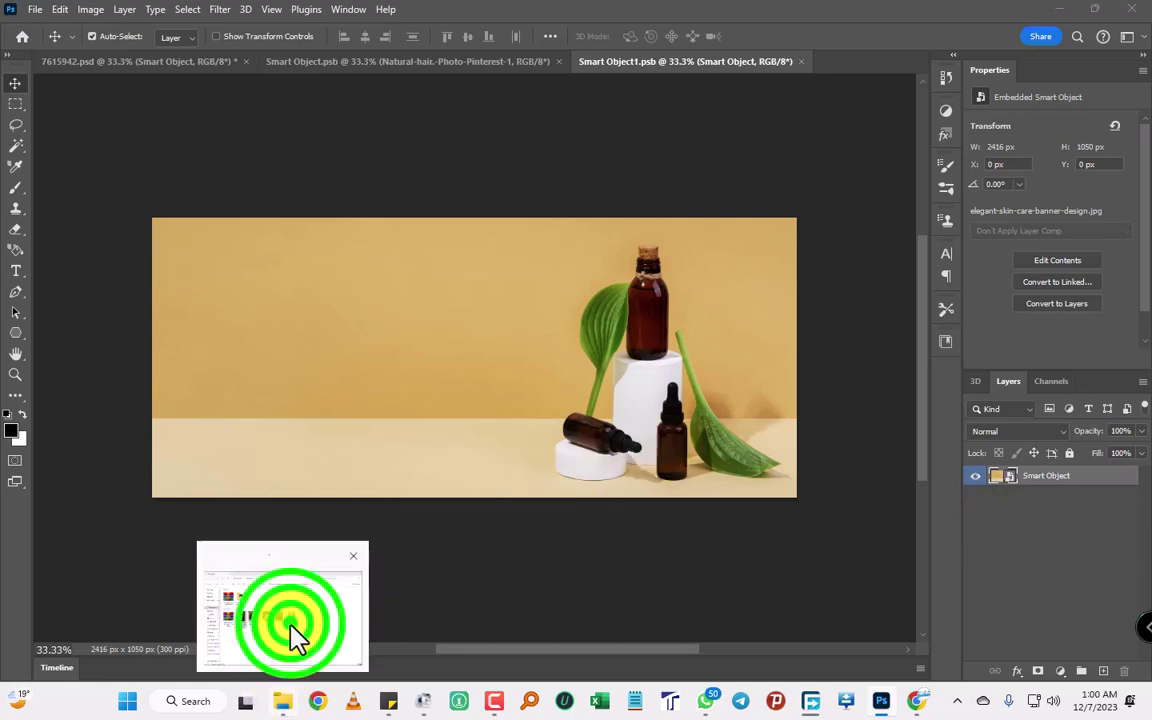
# Select the WhatsApp Image of the Amla oil bottle and drag it onto Photoshop
pyautogui.click(624, 345)
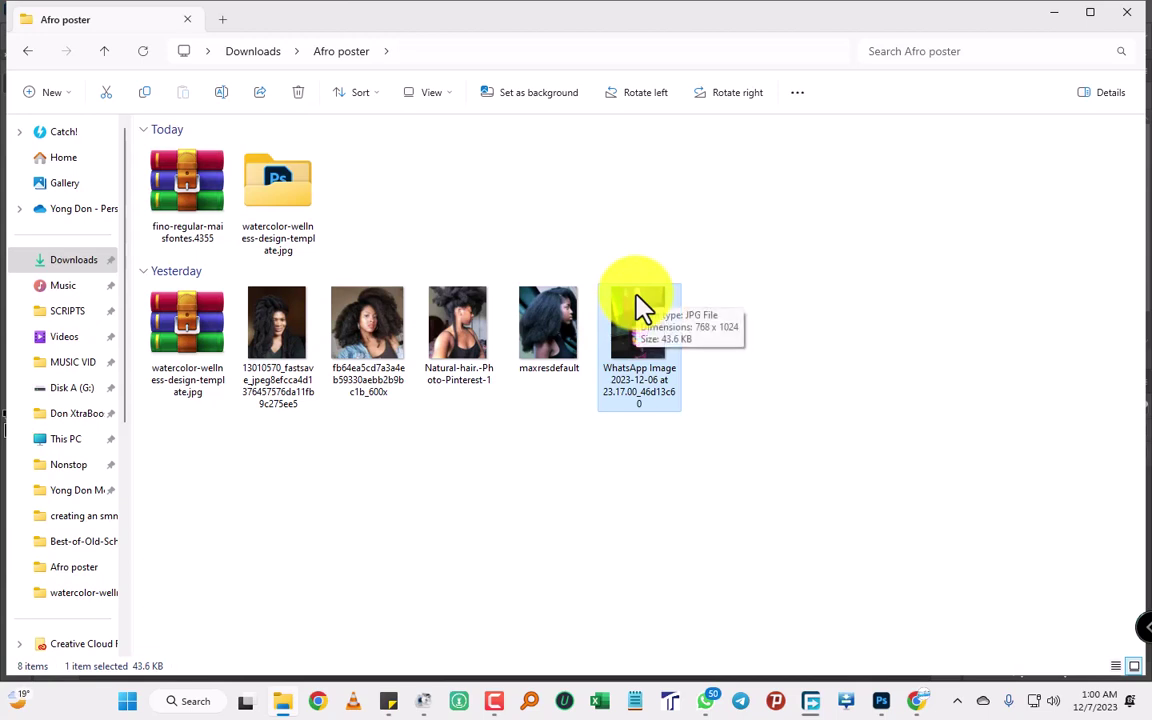
pyautogui.moveTo(643, 308); pyautogui.dragTo(645, 375)
# Place the bottle photo on the right half, save Smart Object1.psb, and return to 7615942.psd
pyautogui.moveTo(524, 342); pyautogui.dragTo(725, 355)
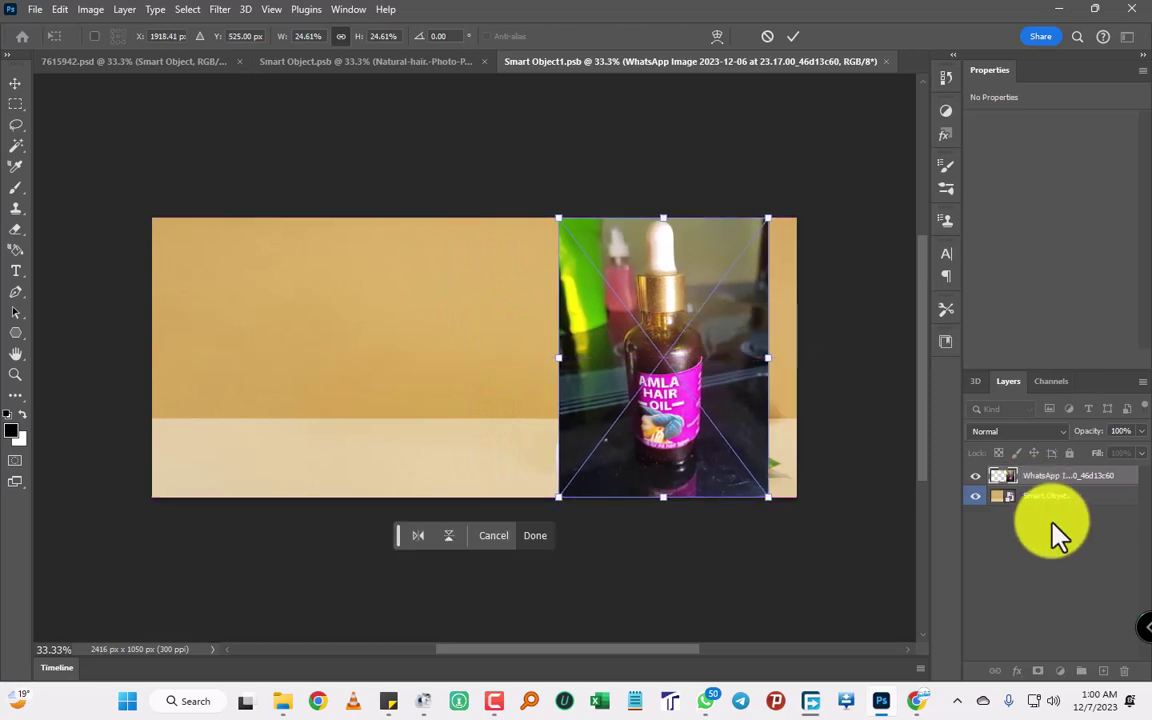
pyautogui.click(541, 540)
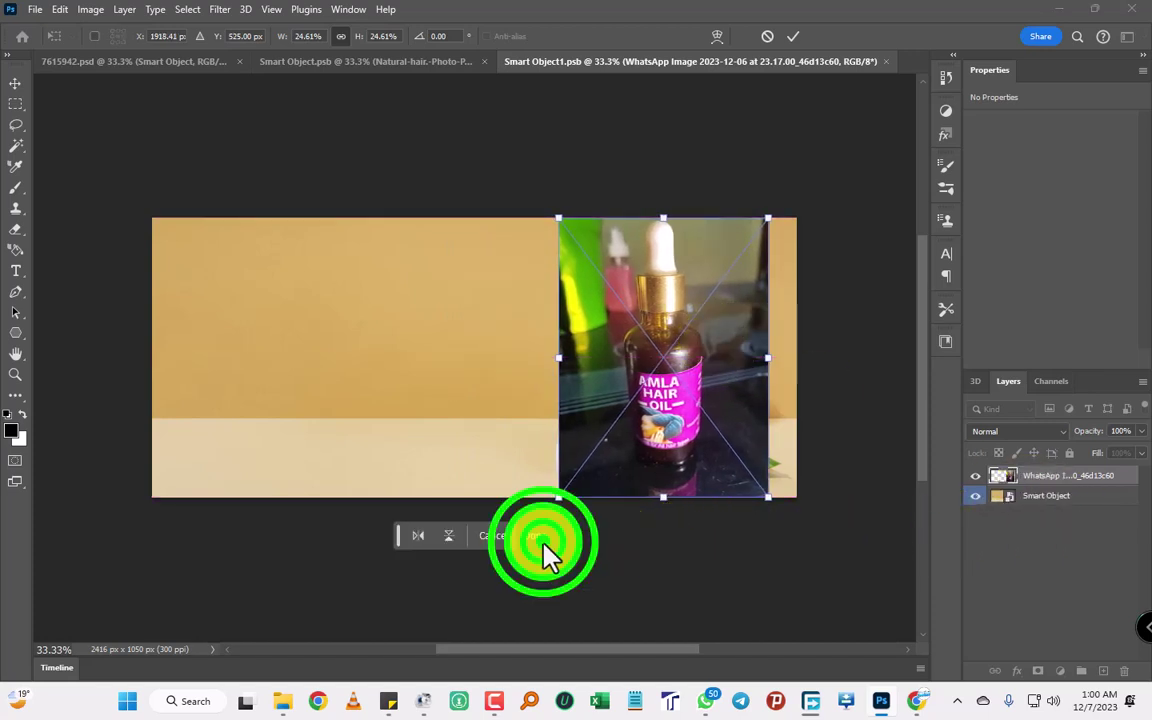
pyautogui.hotkey('ctrl', 's')
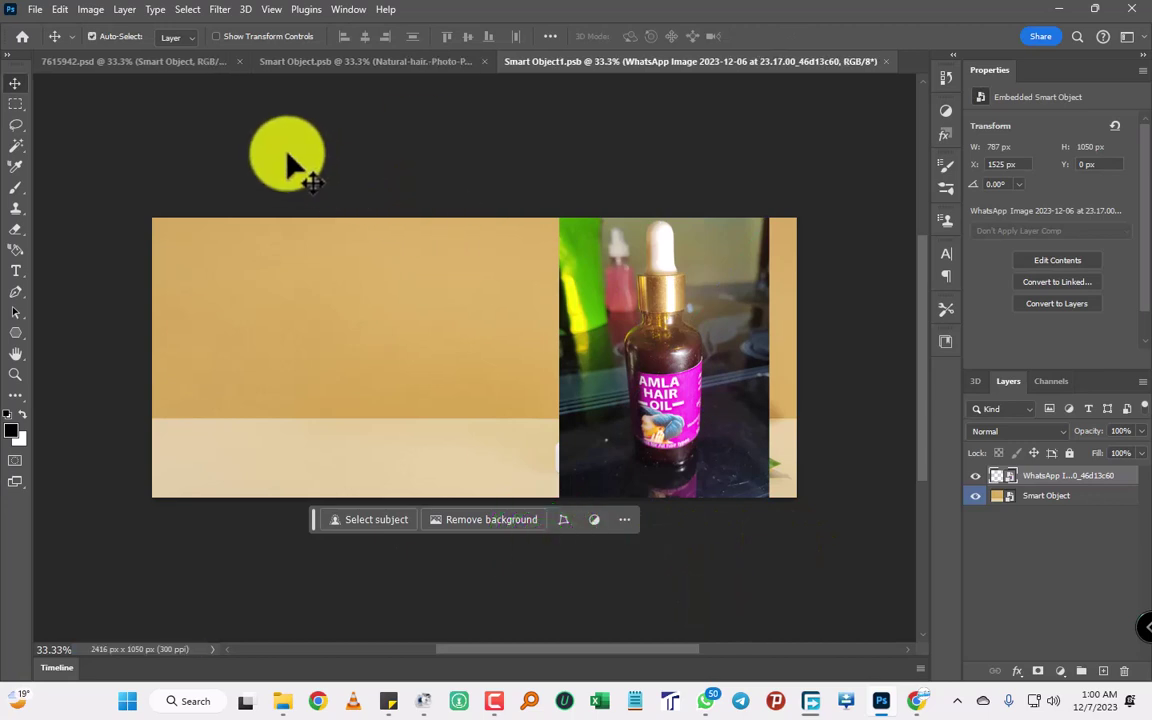
pyautogui.click(94, 60)
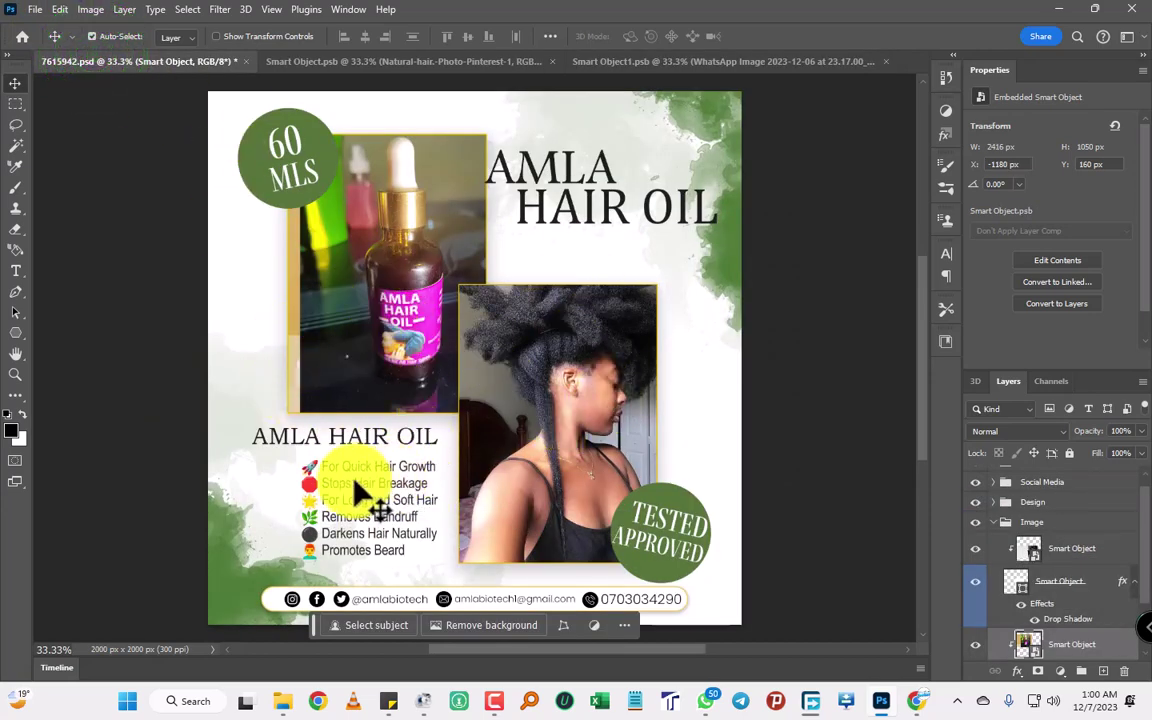
pyautogui.click(917, 700)
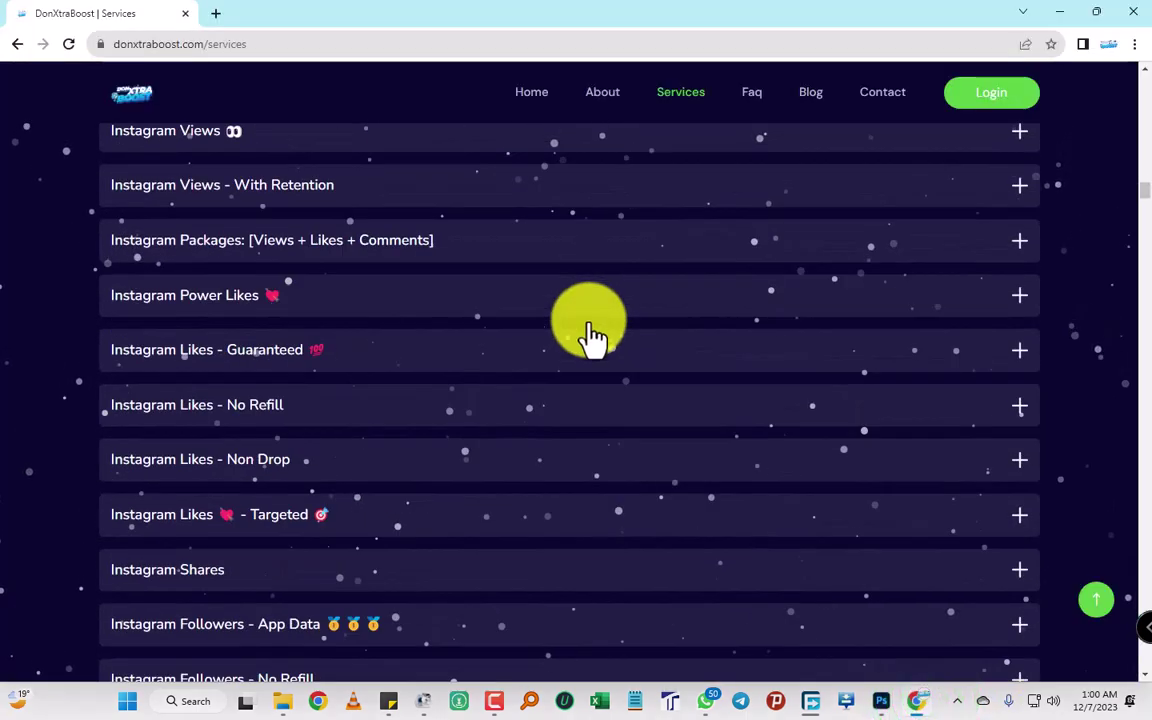
pyautogui.scroll(-12, 590, 335)
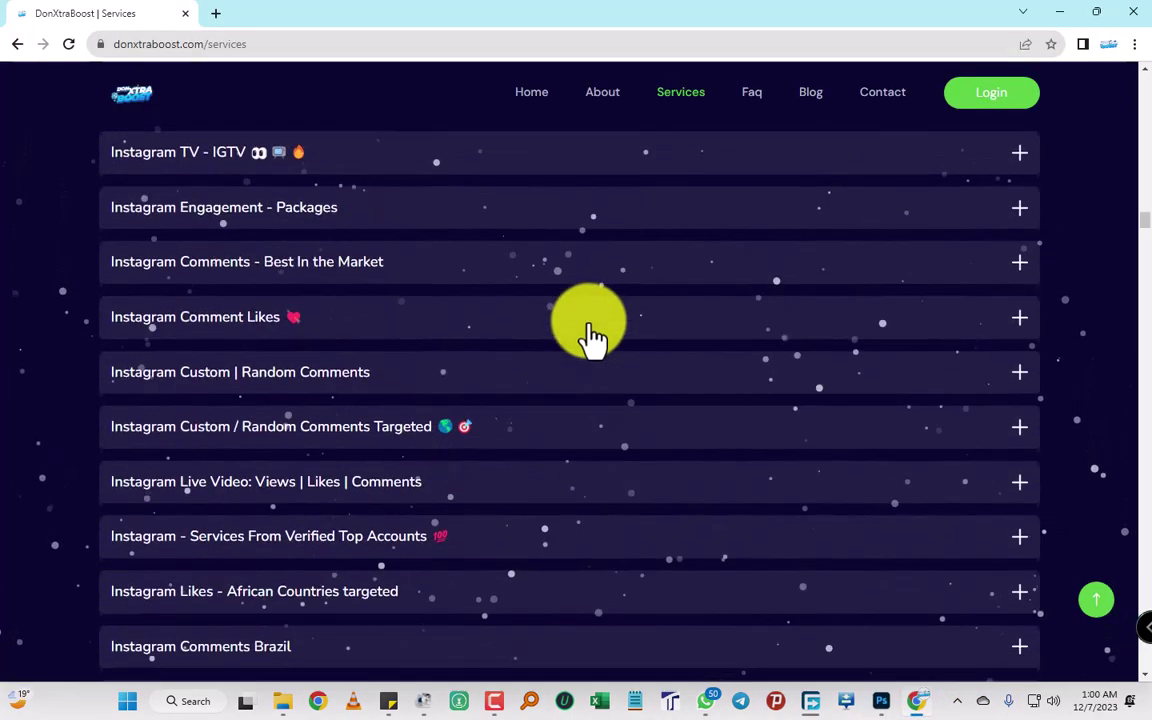
pyautogui.scroll(-20, 592, 338)
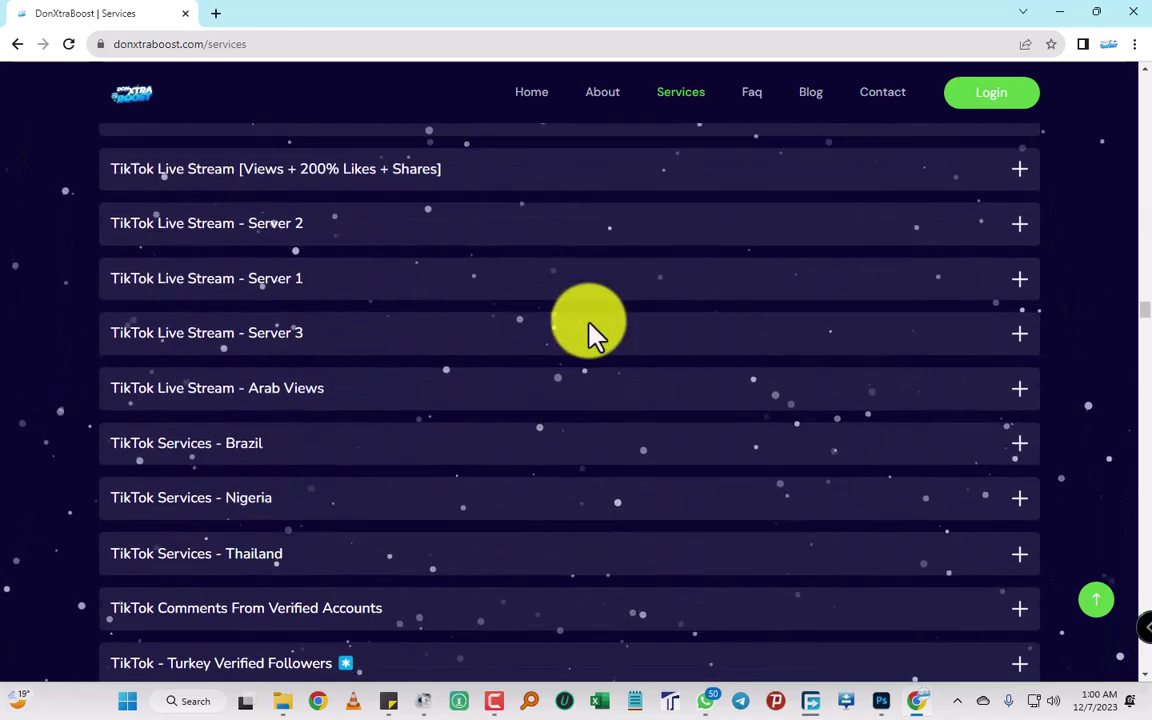
pyautogui.scroll(-20, 590, 335)
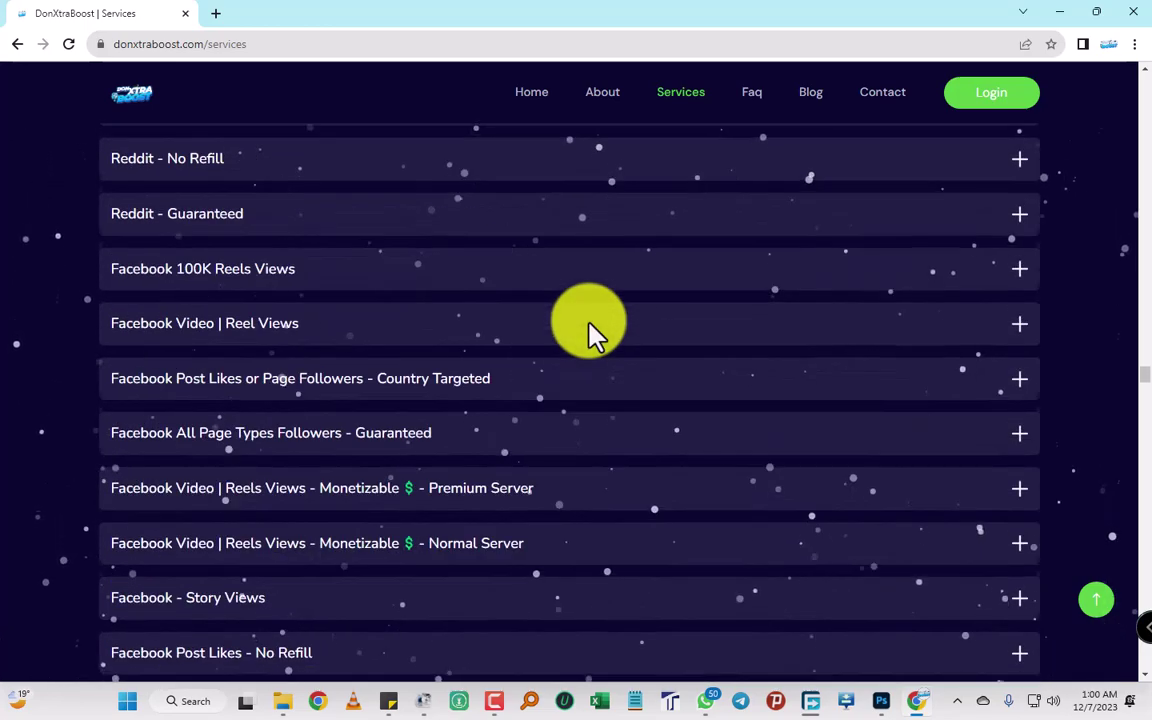